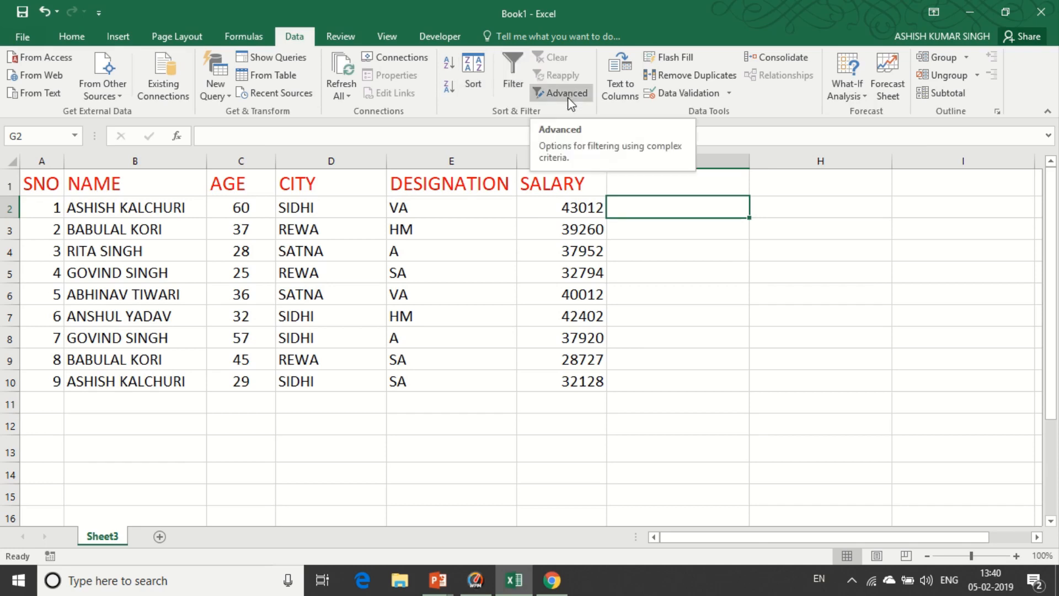
click(77, 42)
click(932, 93)
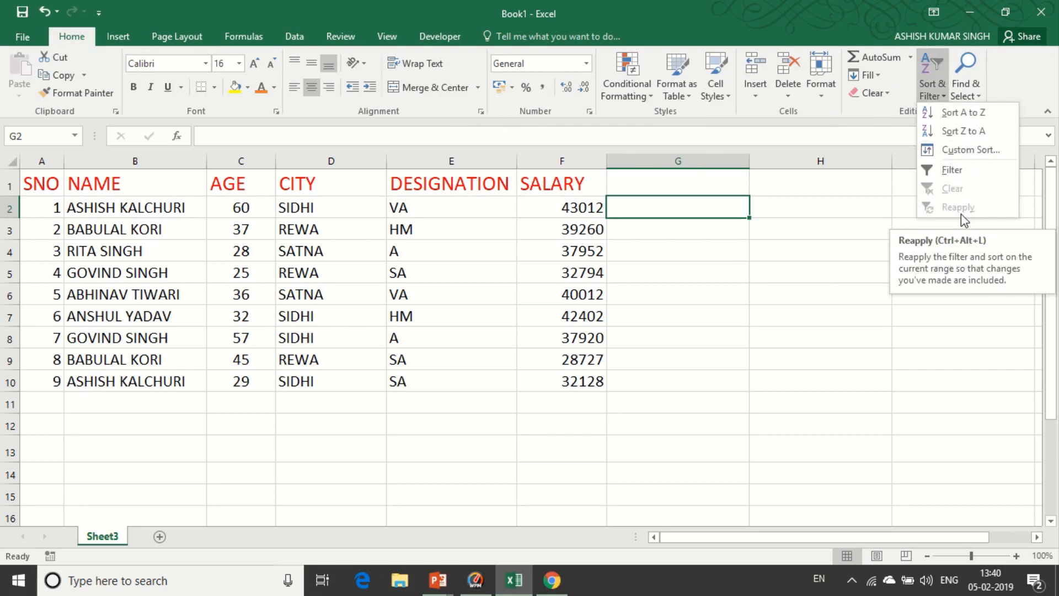
click(296, 37)
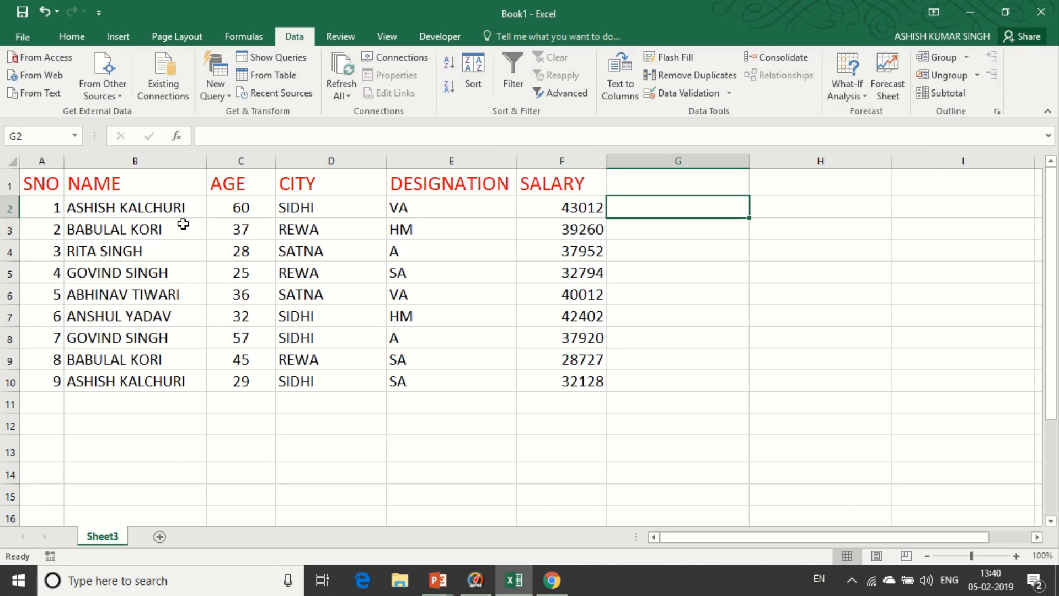
Set the font colour of the record in B5:F5 to red
drag(145, 196, 560, 383)
drag(123, 280, 552, 276)
click(72, 37)
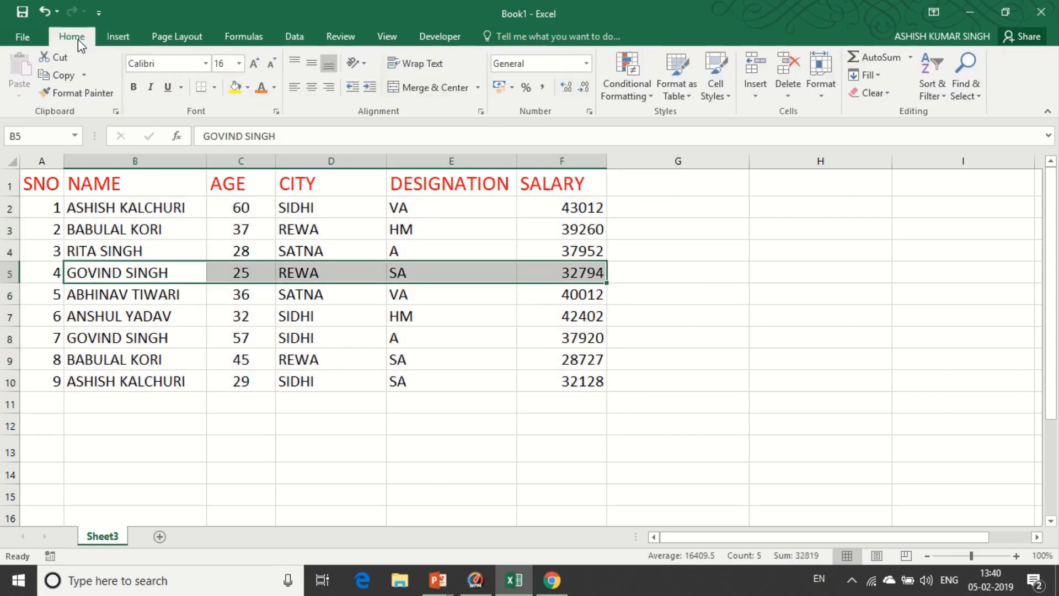
click(261, 89)
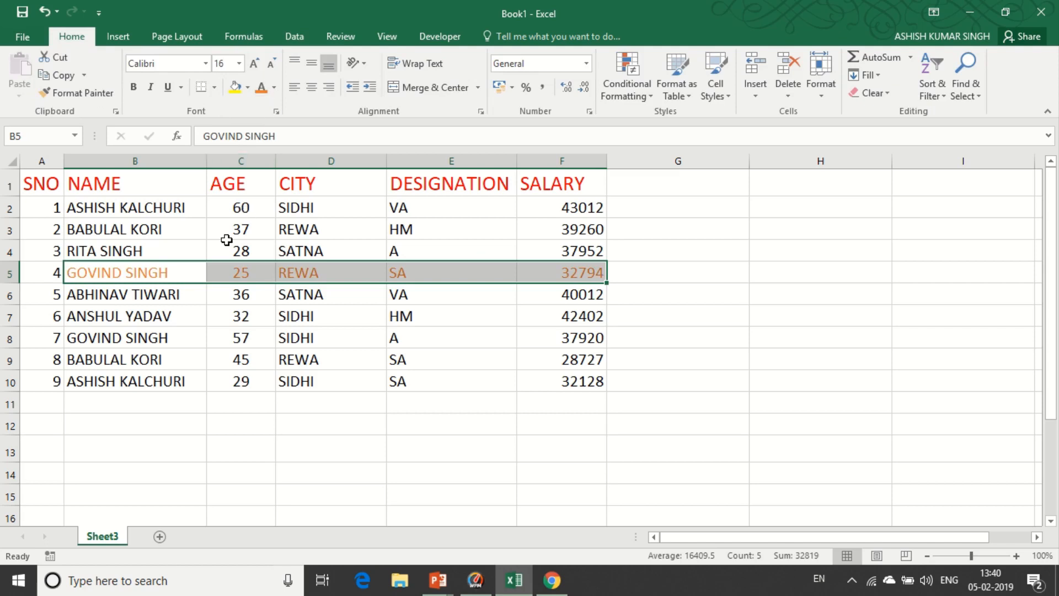
click(274, 89)
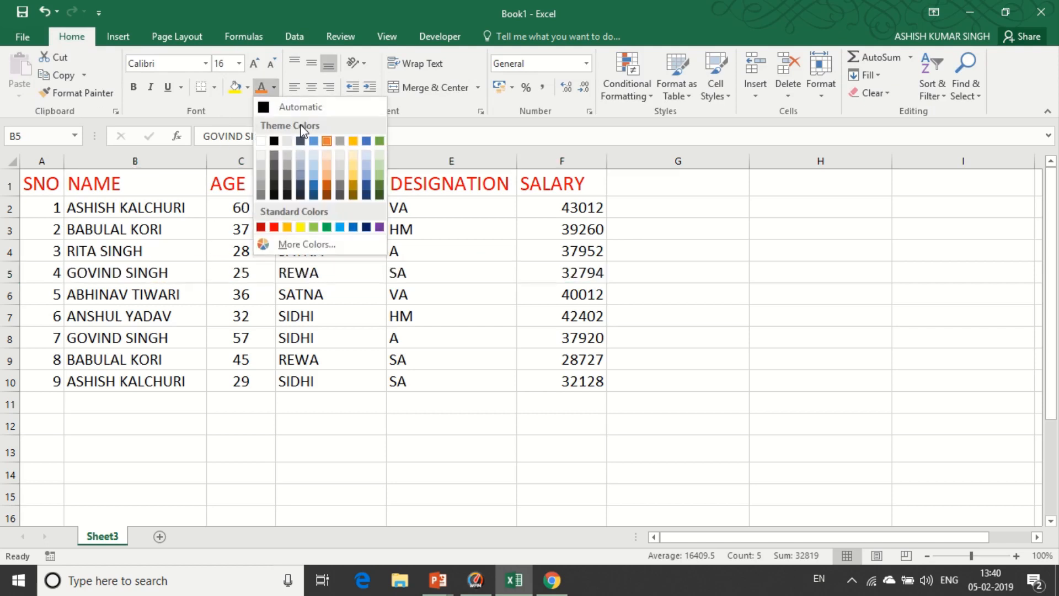
click(381, 142)
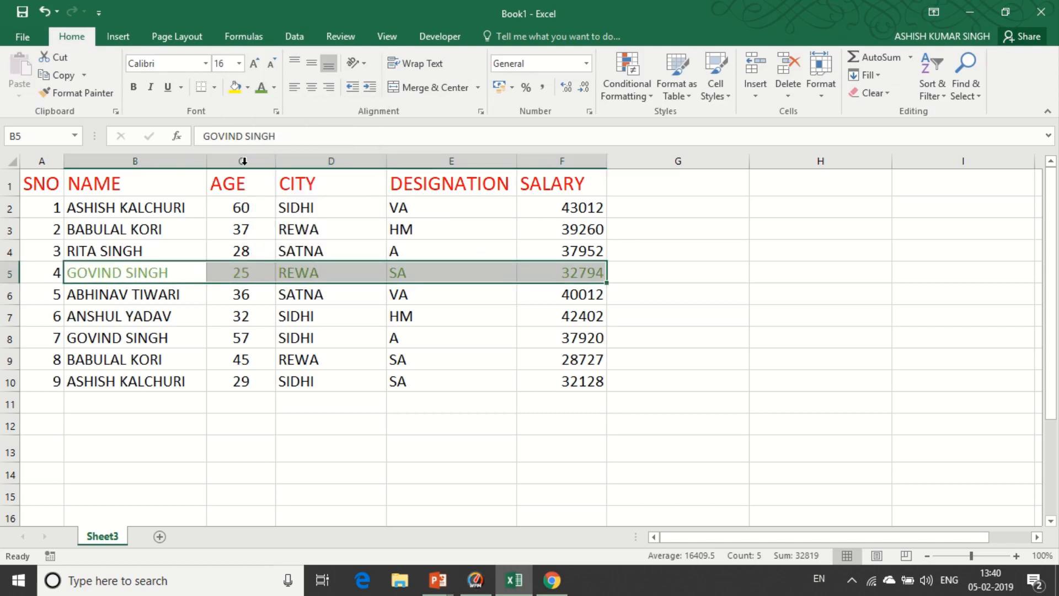
click(273, 91)
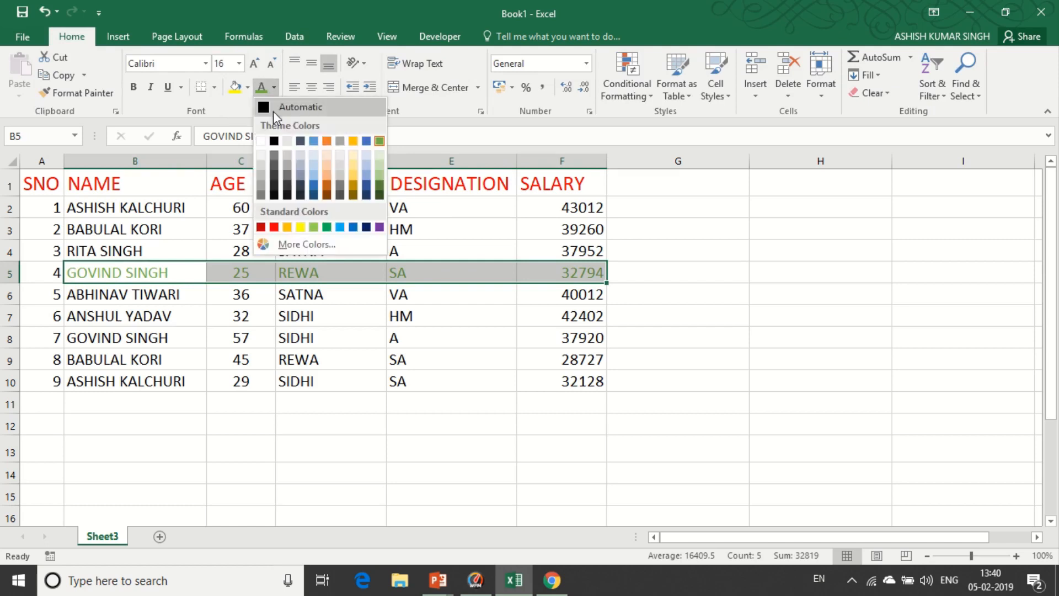
click(275, 226)
Sort the table B1:F10 by NAME from A to Z, and reverse the order to Z to A
drag(133, 186, 553, 381)
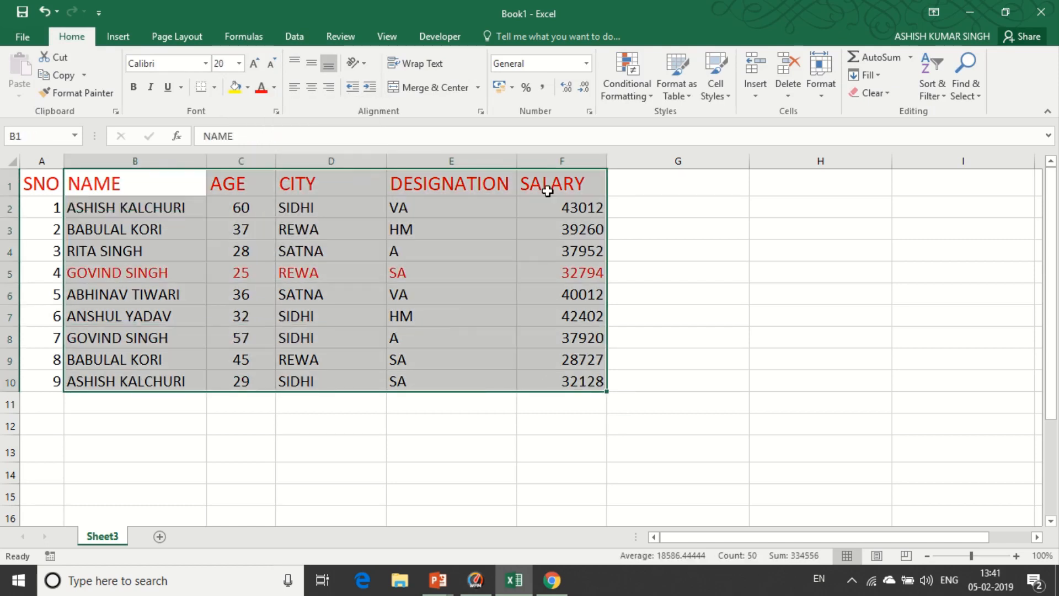
click(296, 38)
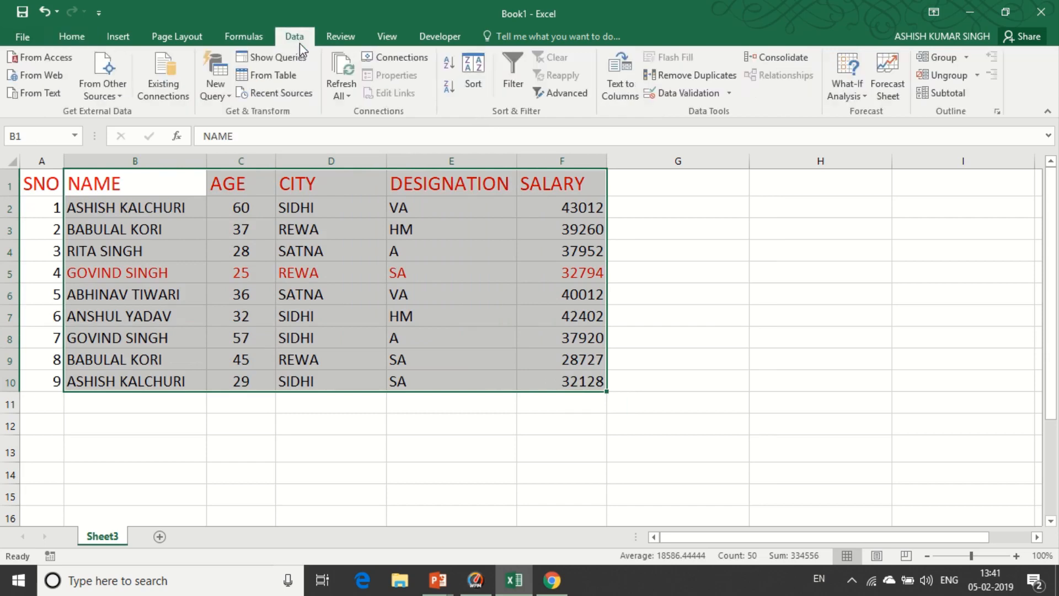
click(447, 64)
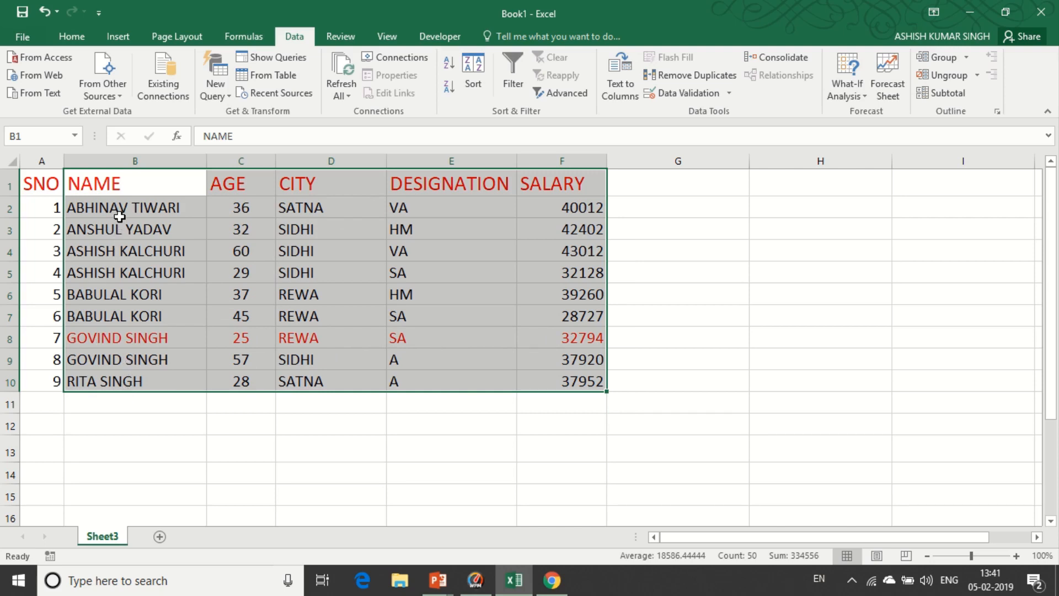
click(449, 86)
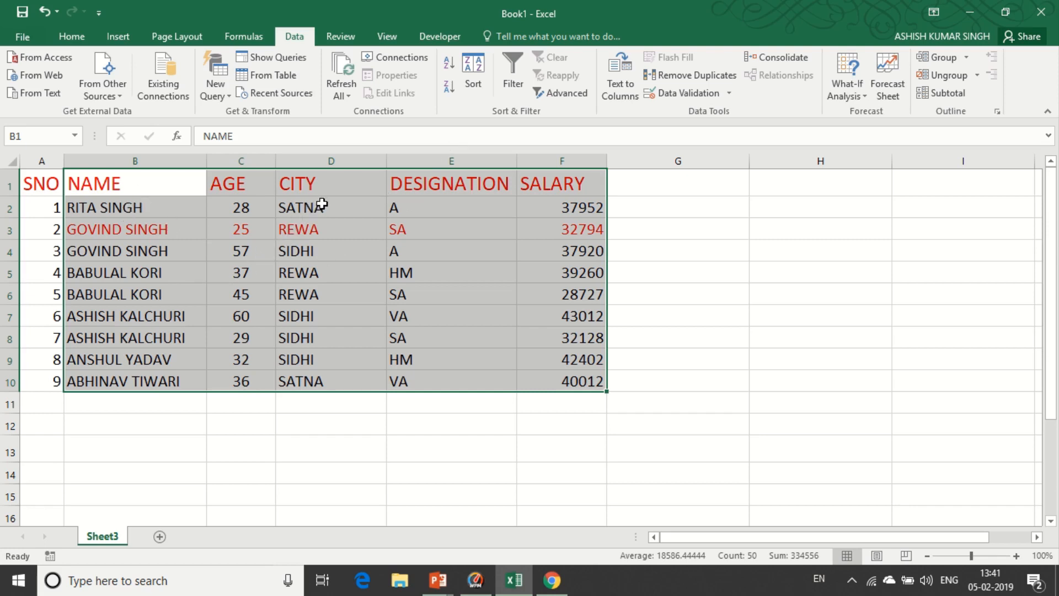
Try sorting B1:F10 by Column B from Z to A with the data headers option off, and undo that sort
click(473, 80)
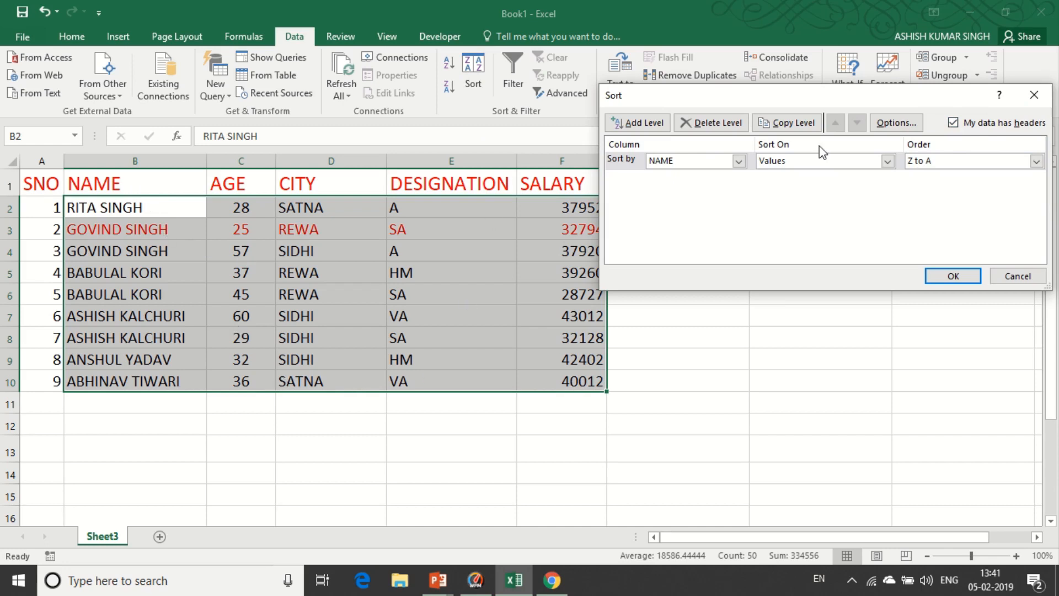
click(954, 123)
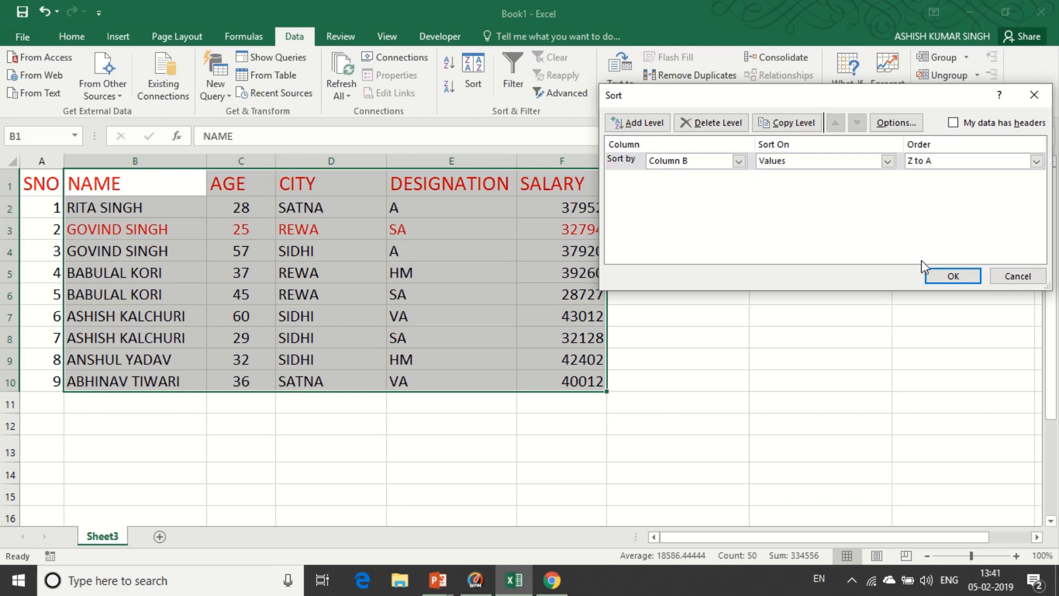
click(952, 276)
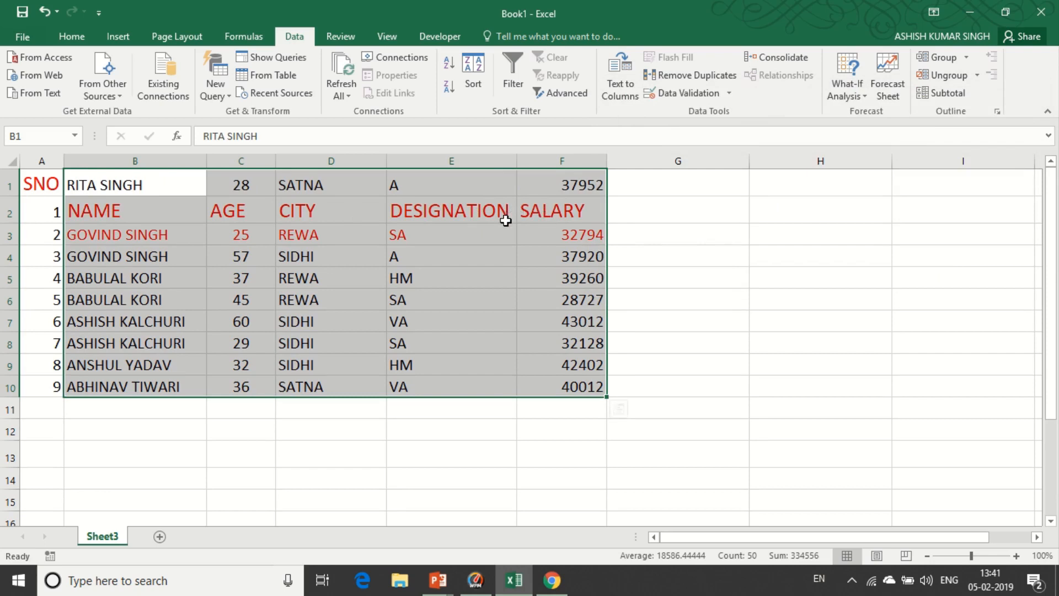
key(ctrl+z)
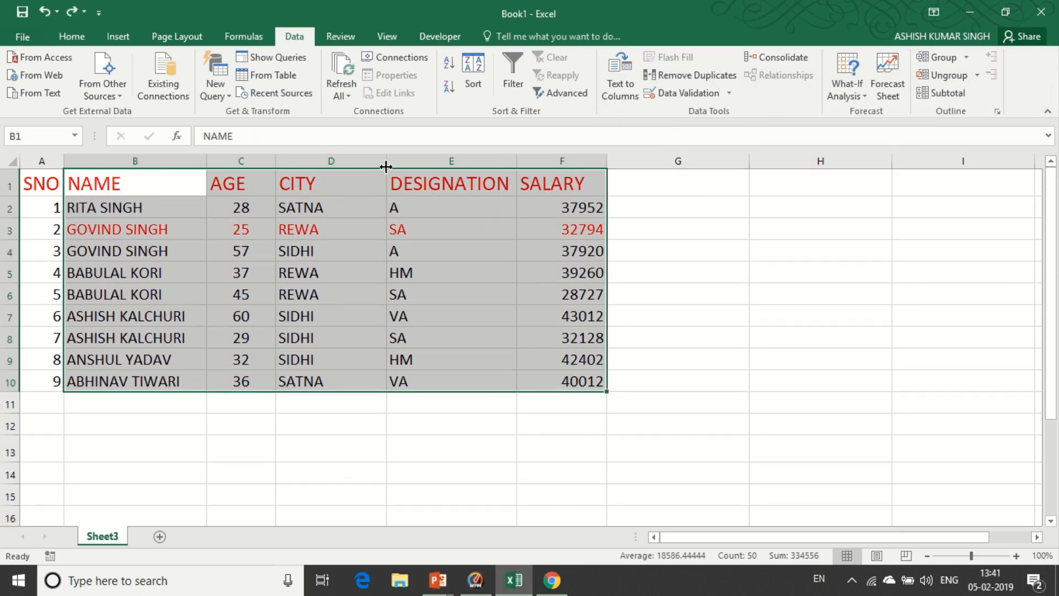
Set the sort of B1:F10 to recognise the data headers and use DESIGNATION values in A to Z order
click(478, 81)
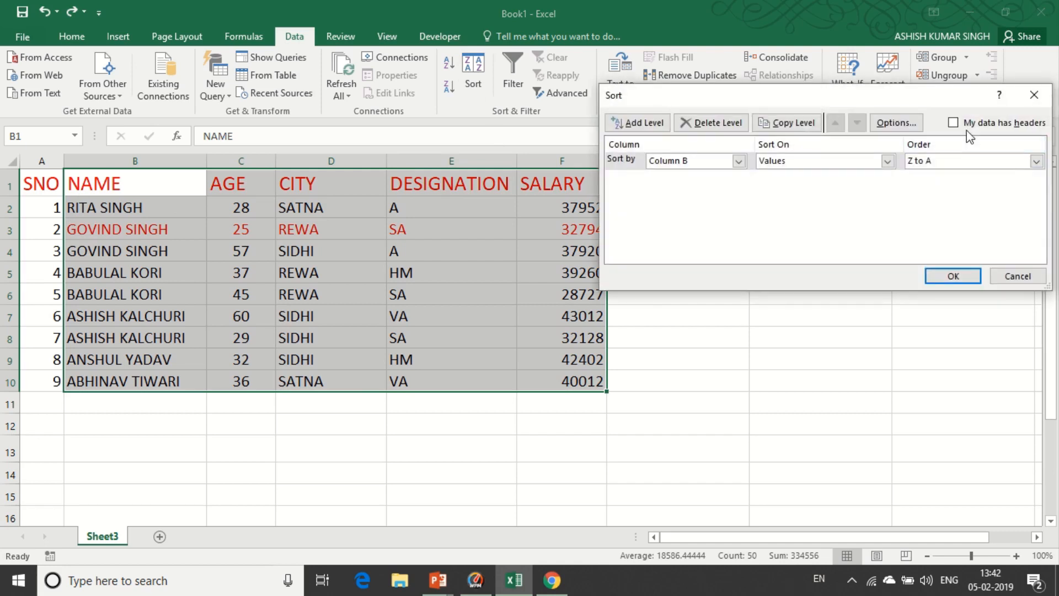
click(953, 122)
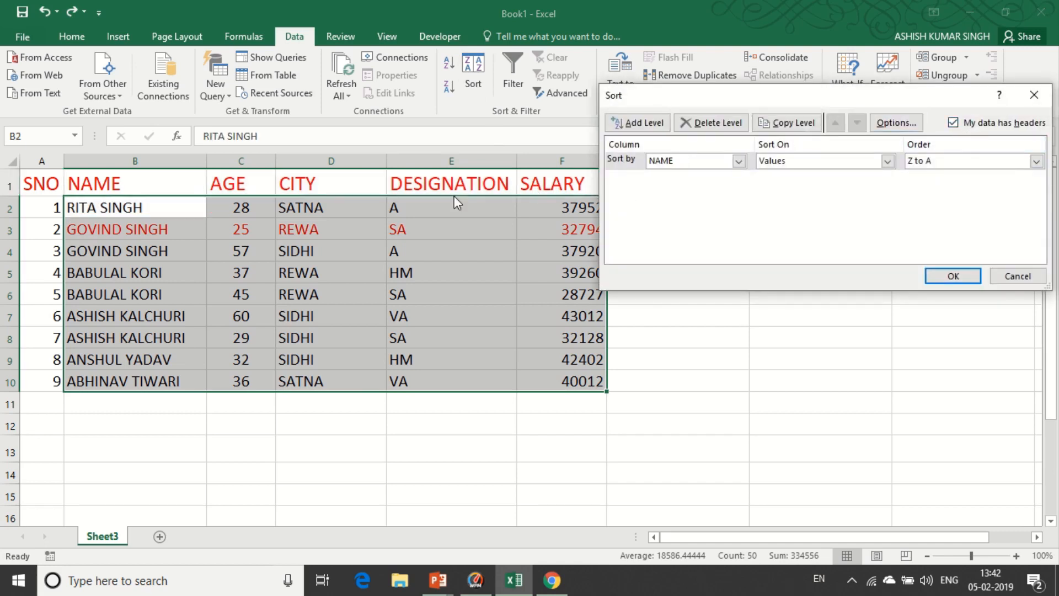
click(739, 161)
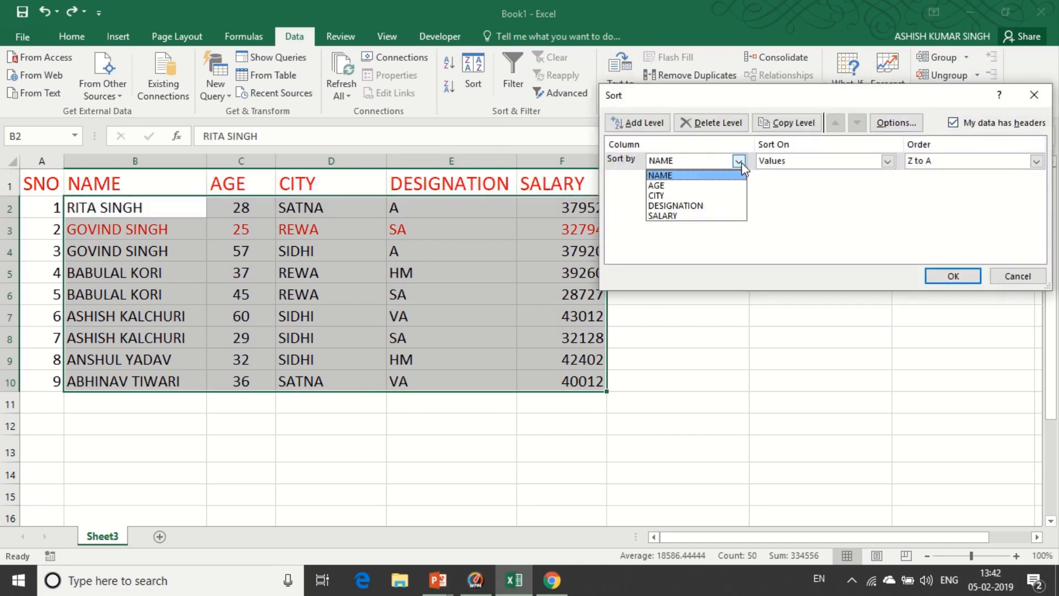
click(678, 195)
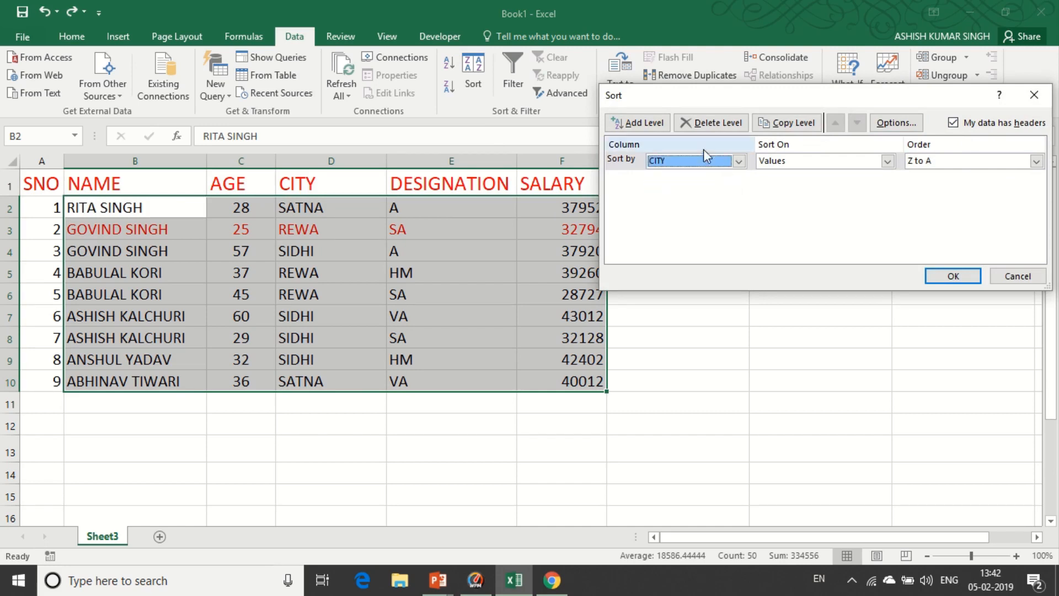
click(739, 161)
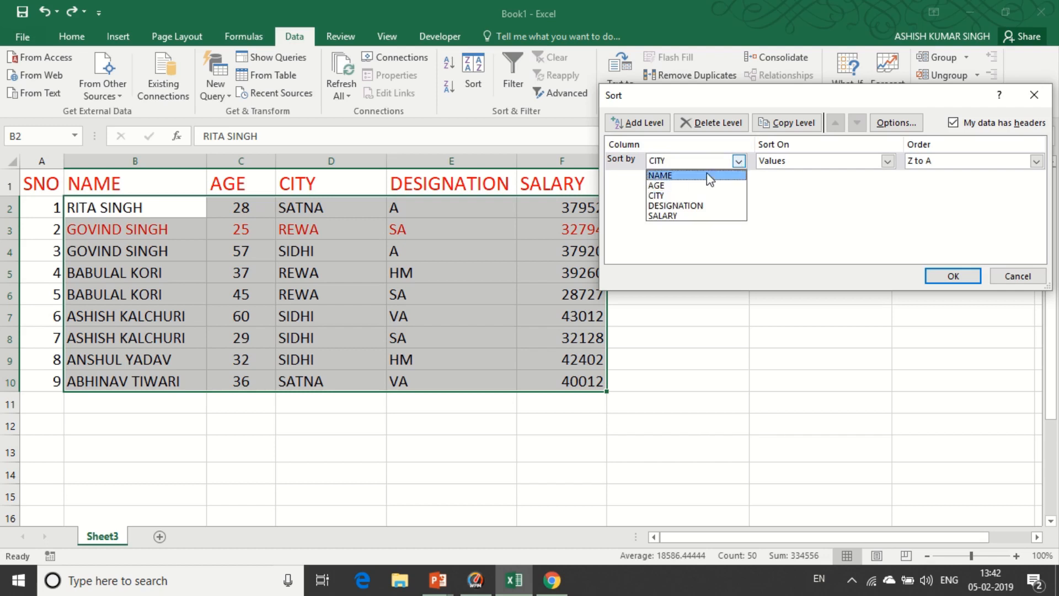
click(696, 204)
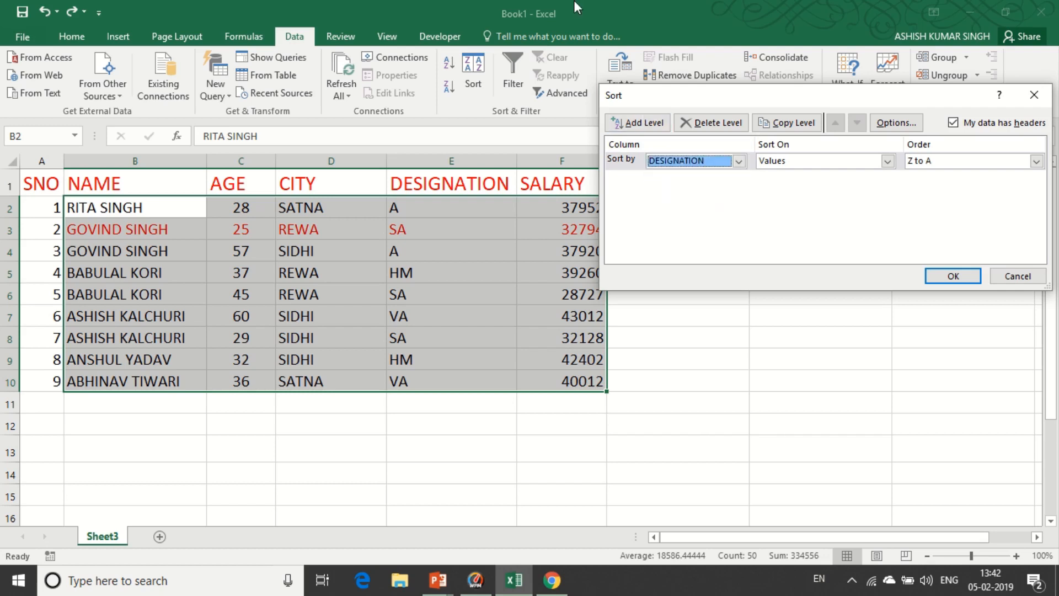
mouse_move(614, 11)
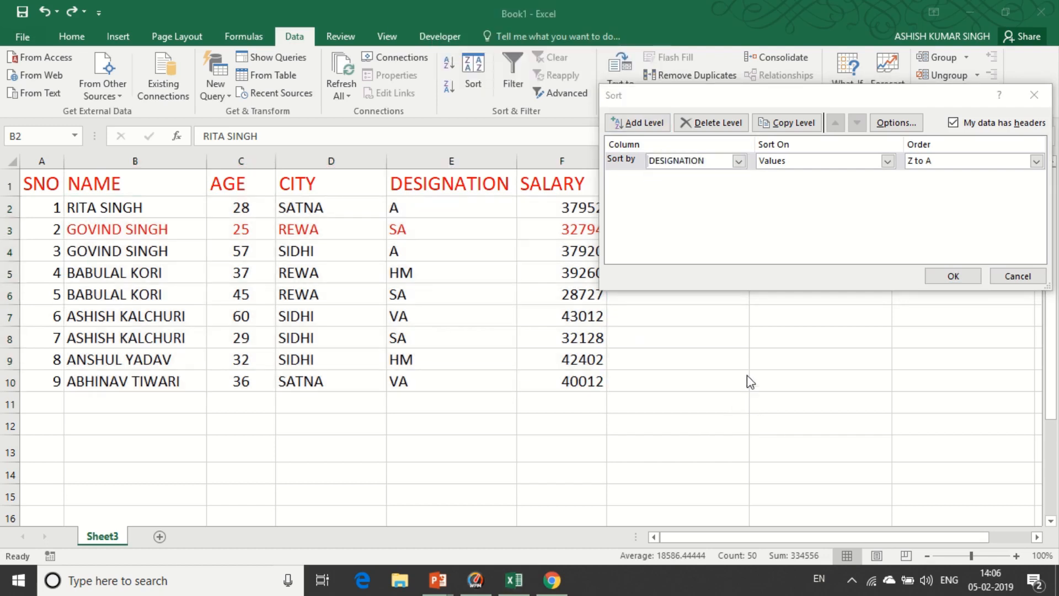
click(1037, 161)
click(937, 171)
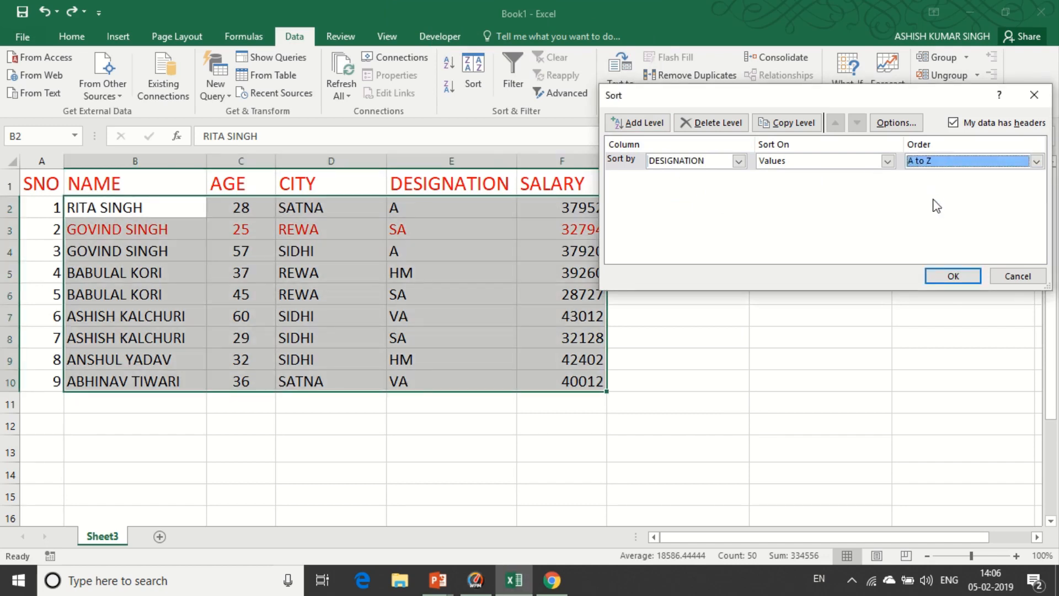
Add a second sort level by NAME values, A to Z, and apply the two-level sort
click(646, 122)
click(739, 180)
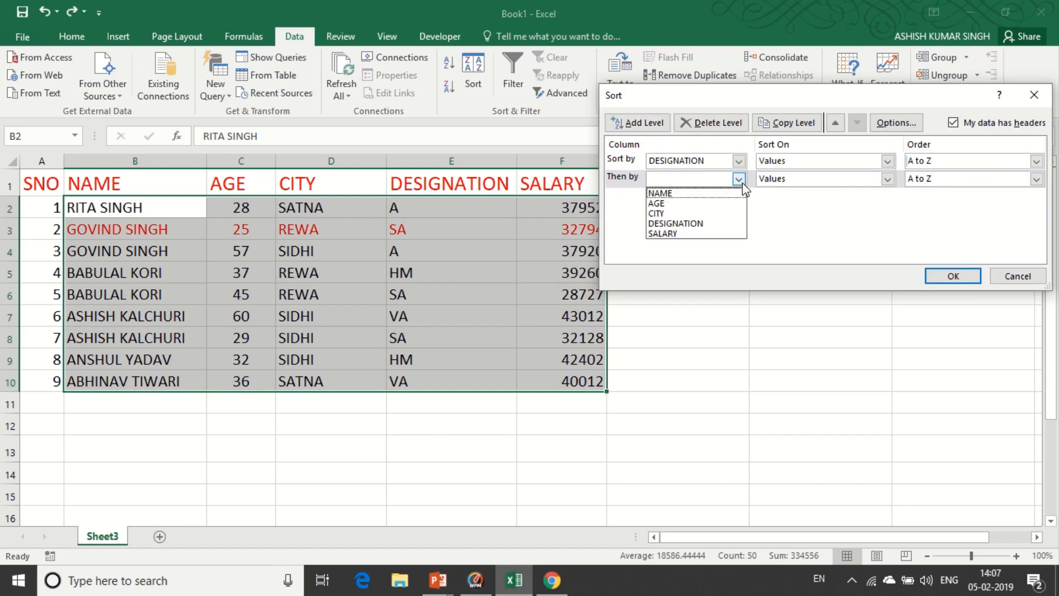
click(689, 195)
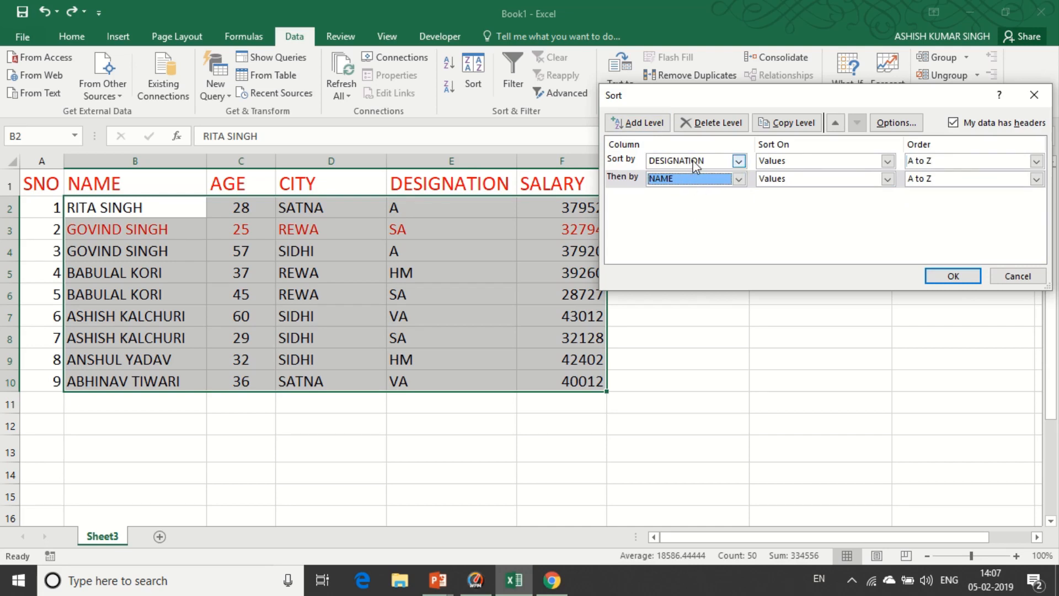
click(948, 276)
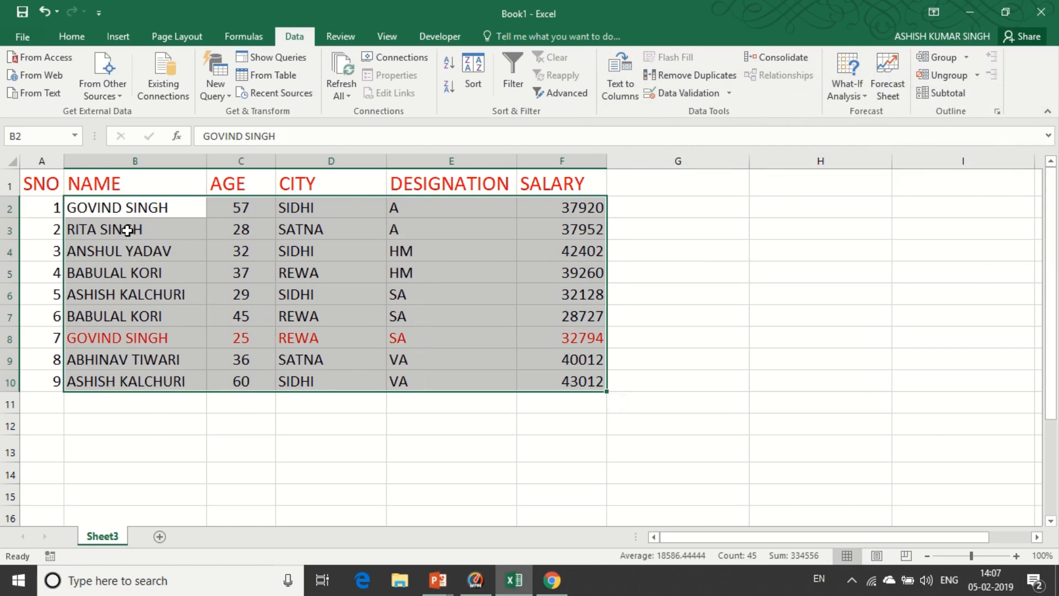
click(131, 207)
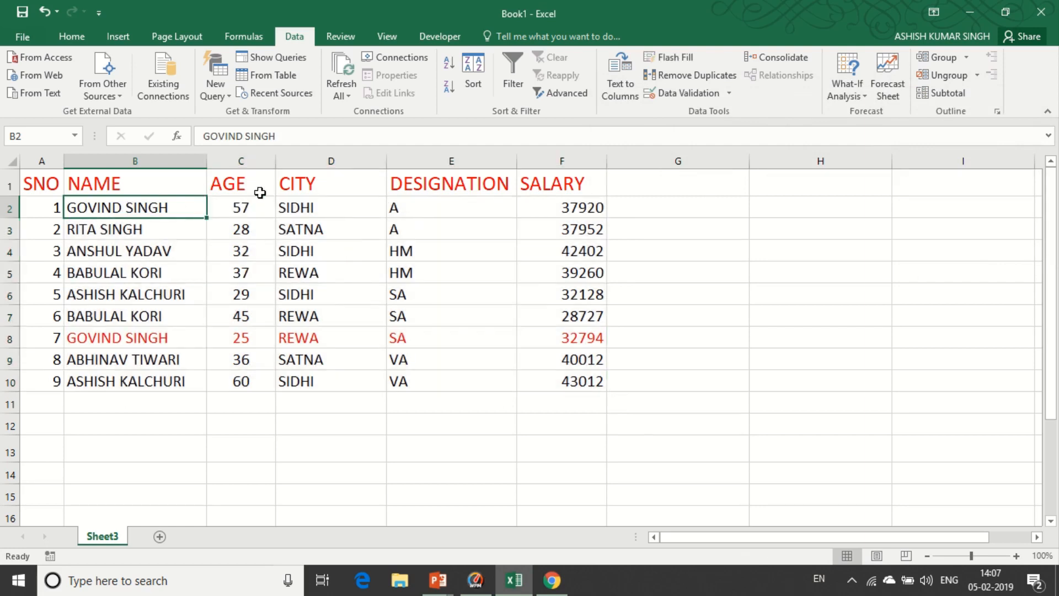
Create a custom list with the entries VA, HM, A, SA for the DESIGNATION sort order of B1:F10
drag(178, 191, 567, 384)
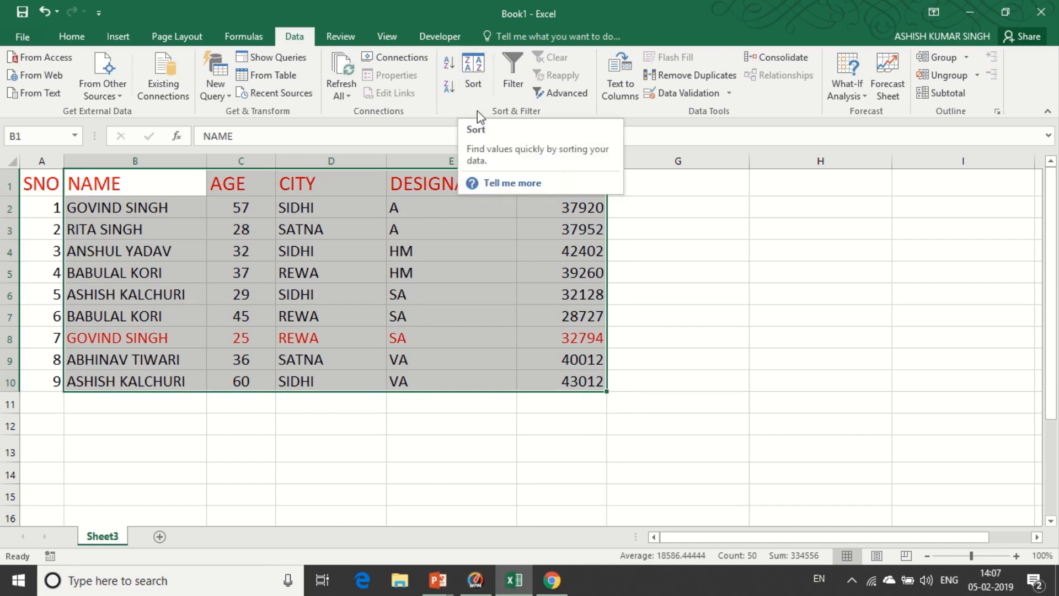
click(473, 82)
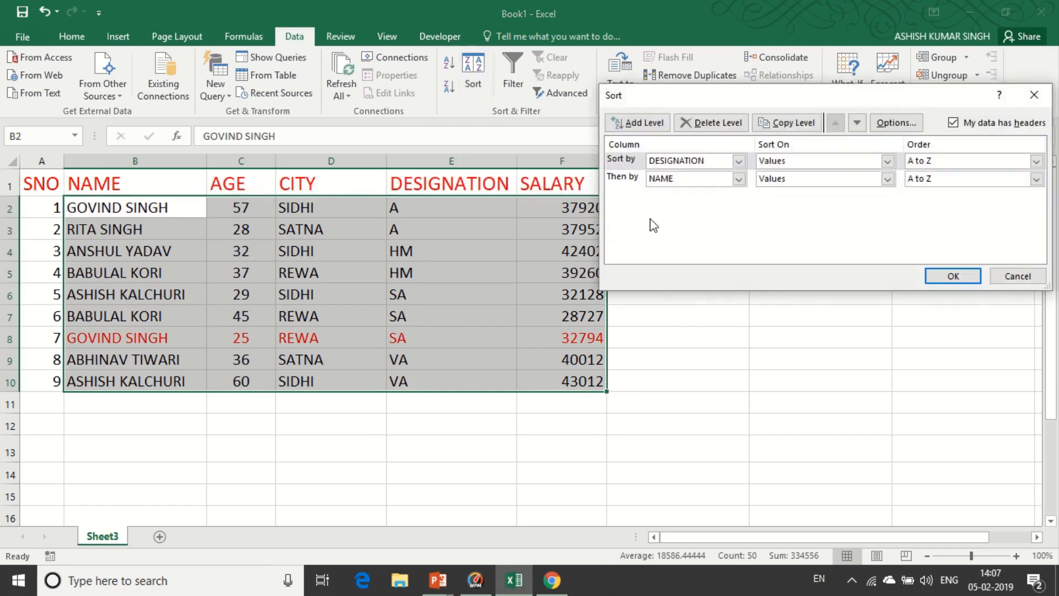
click(1037, 161)
click(936, 197)
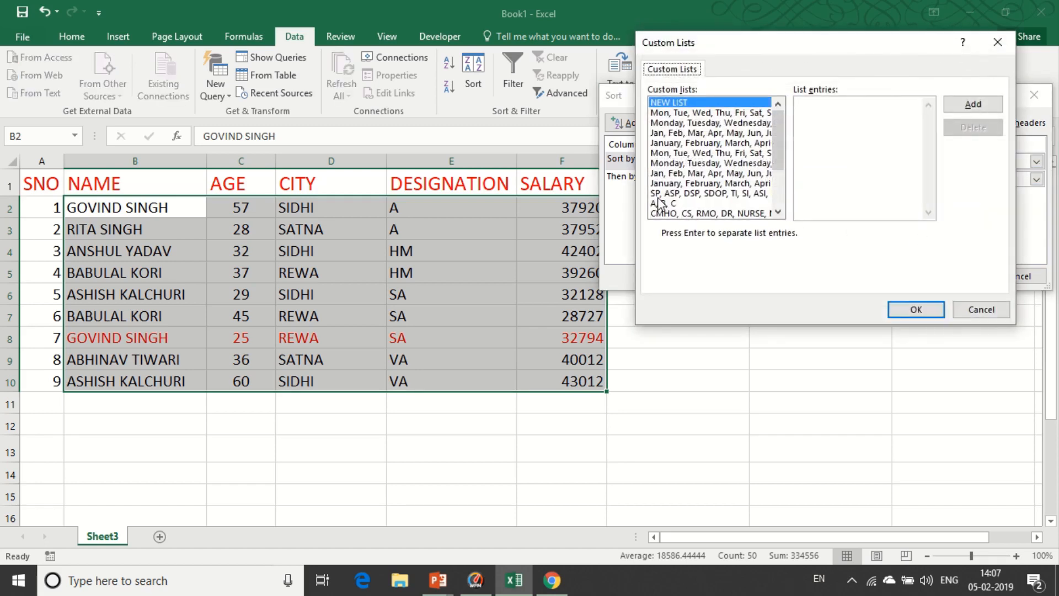
click(813, 108)
text(VA,)
key(Return)
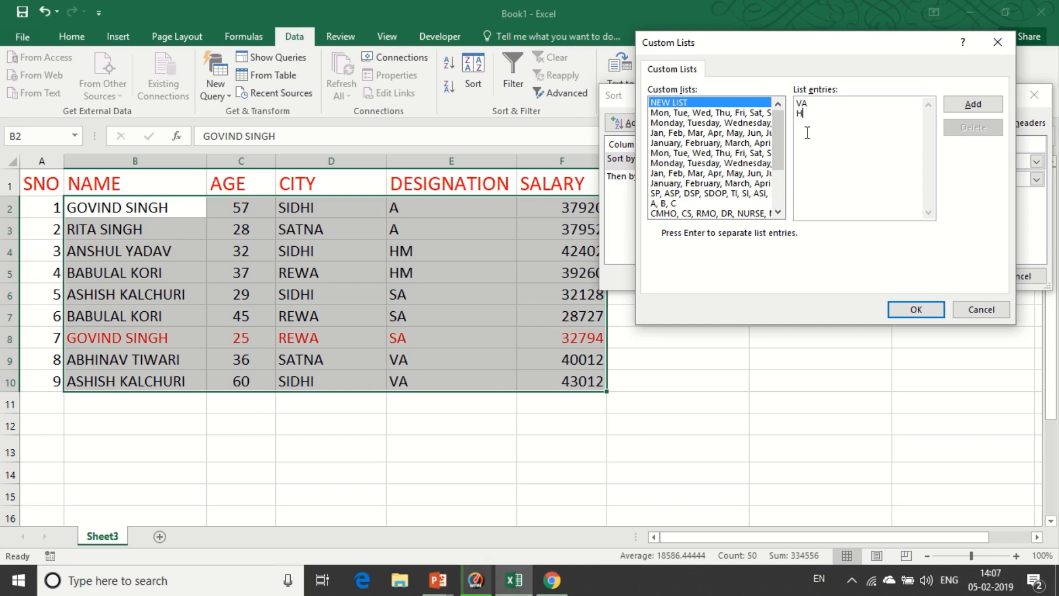
text(HM)
key(Return)
text(A)
click(967, 107)
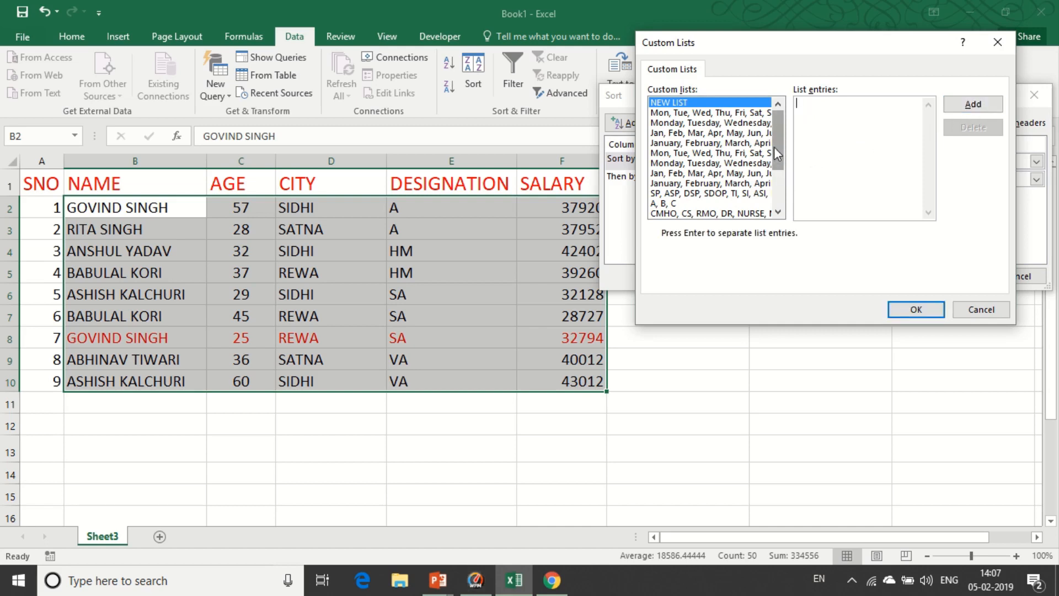
Choose the custom list VA, HM, A, SA as the order for the DESIGNATION sort level
drag(775, 148, 777, 195)
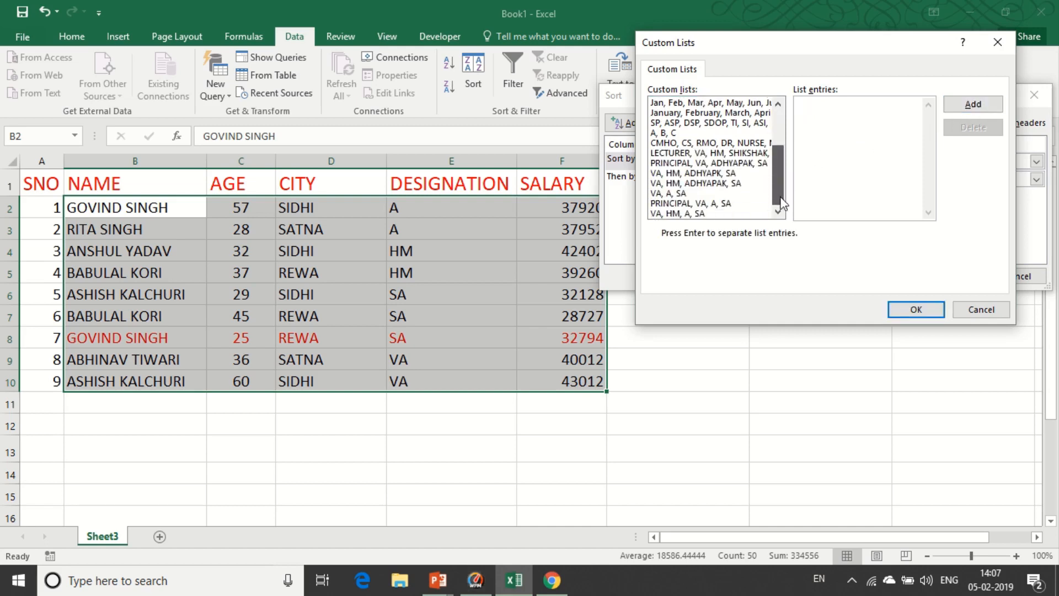
click(700, 215)
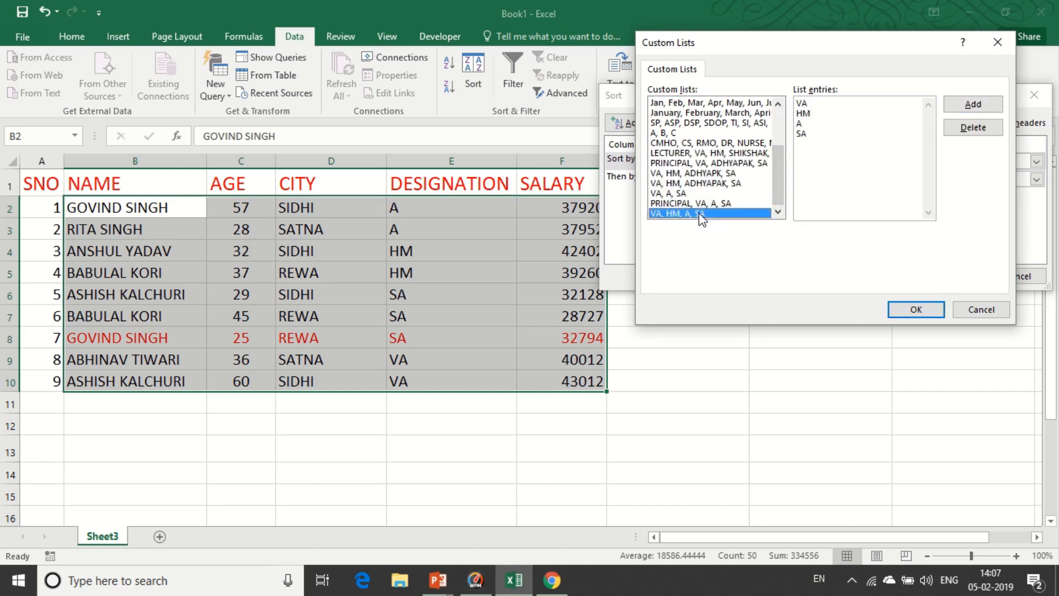
click(916, 309)
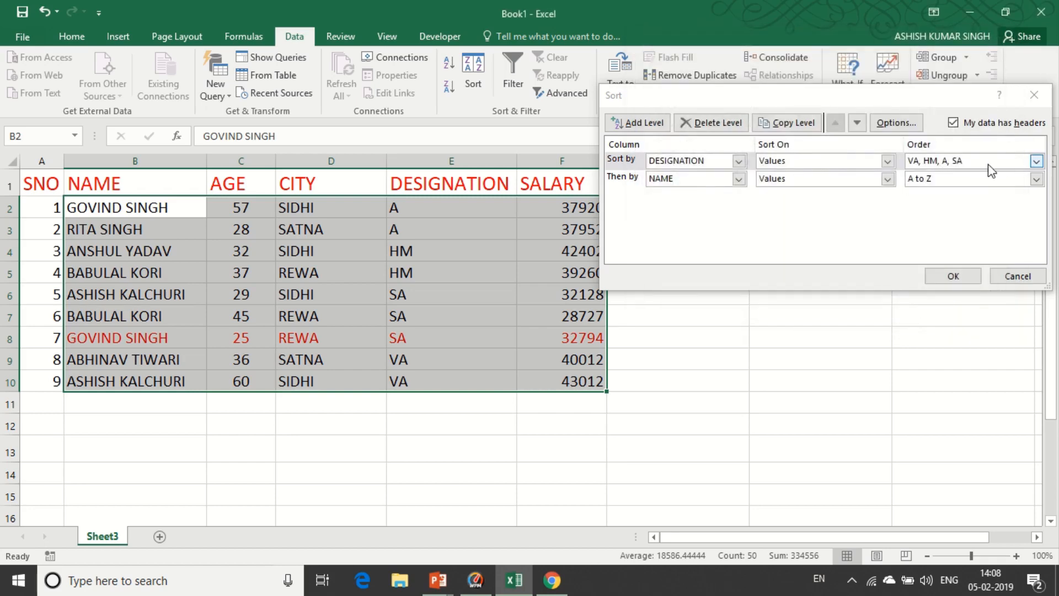
Apply the two-level sort with DESIGNATION in the order VA, HM, A, SA and NAME from A to Z
click(950, 276)
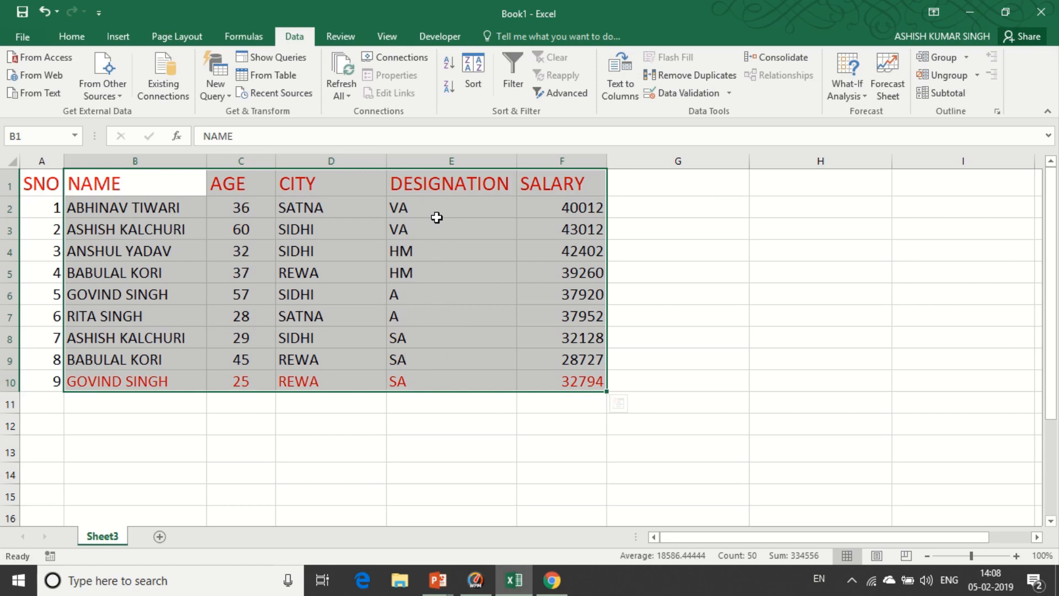
click(342, 188)
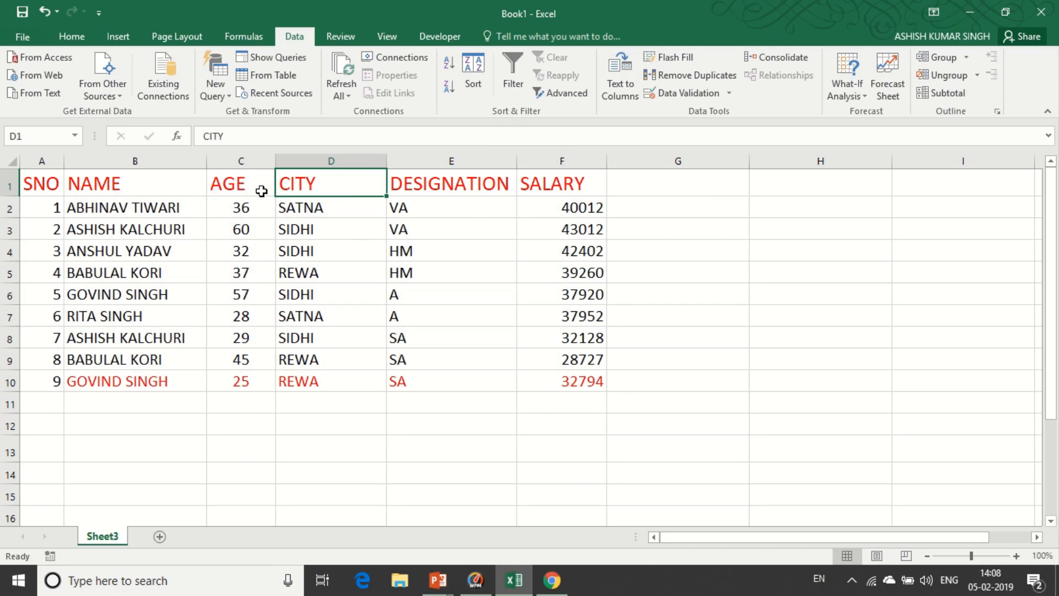
Turn on filtering for the header row of the employee table
click(557, 184)
click(439, 187)
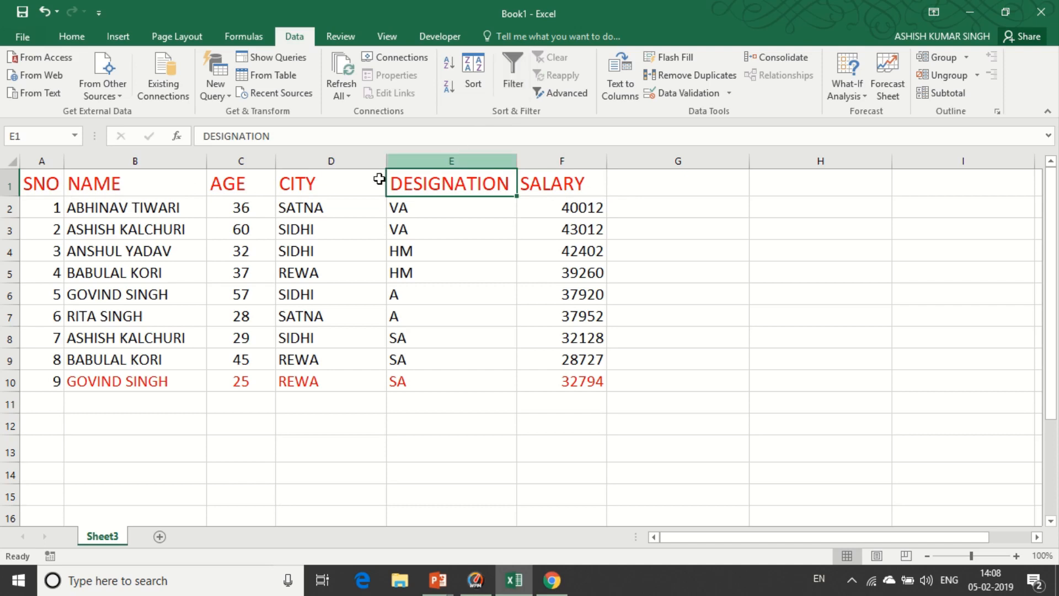
click(324, 189)
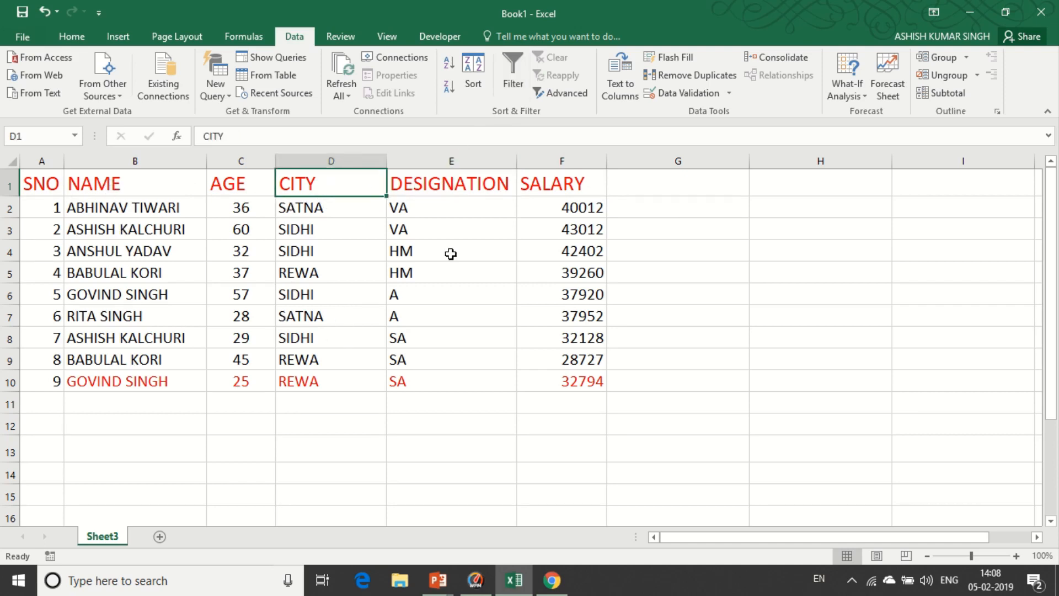
click(521, 81)
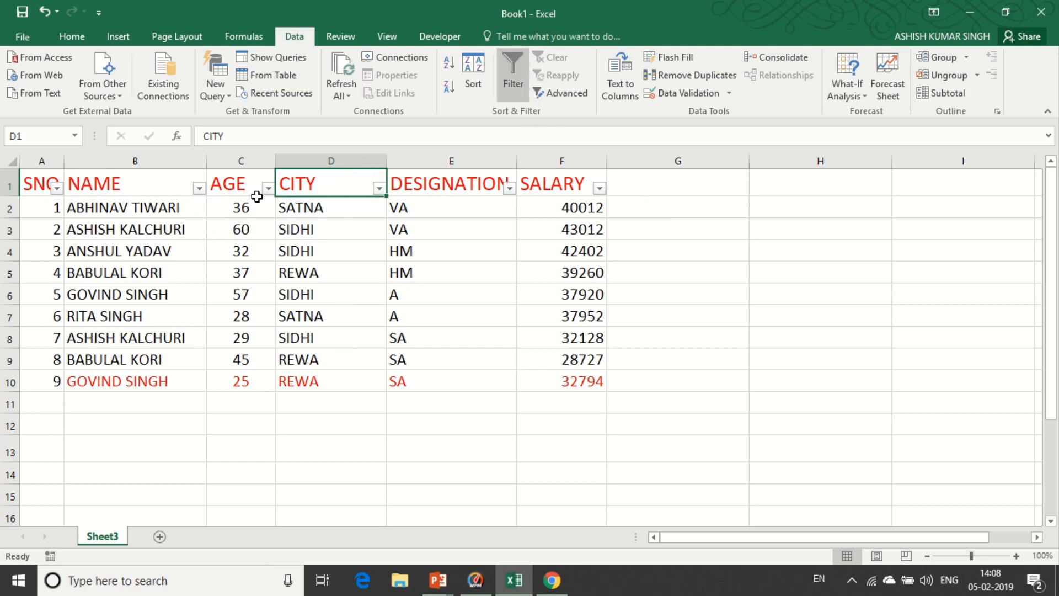
Filter the DESIGNATION column to show only HM, and clear that filter again
click(444, 184)
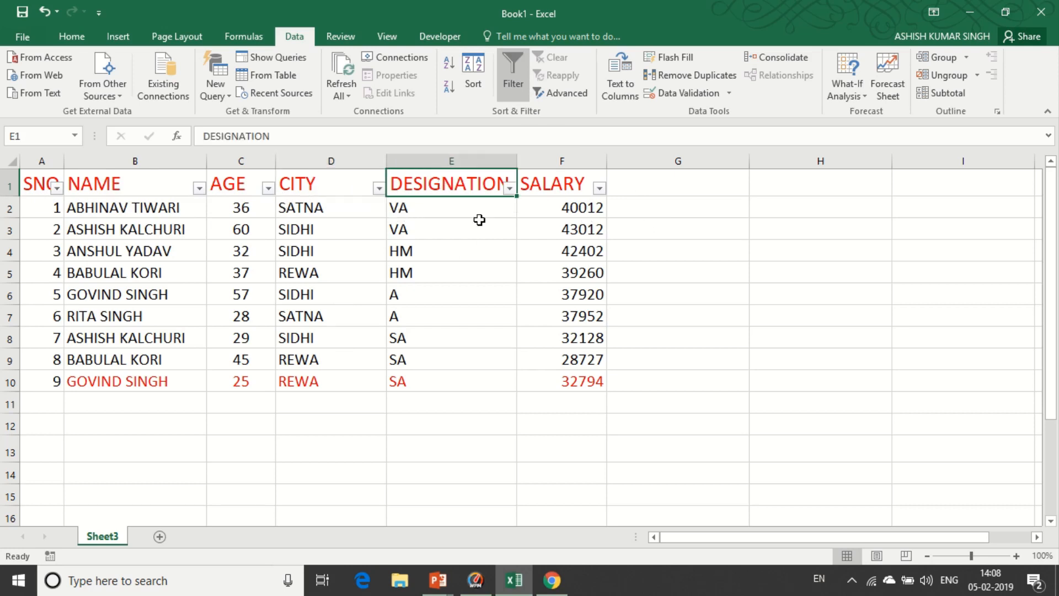
click(510, 190)
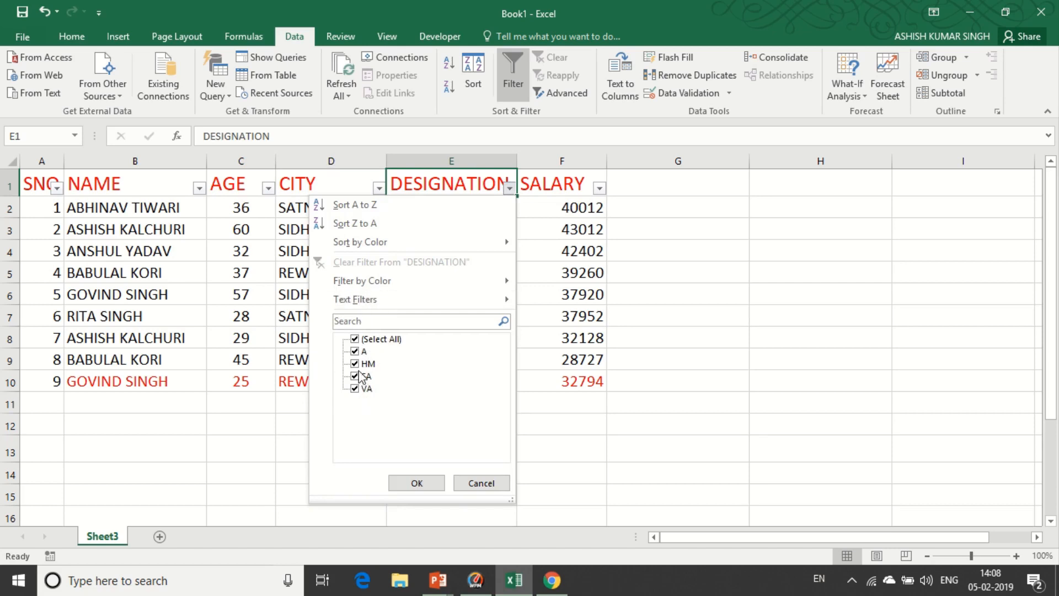
click(355, 339)
click(355, 364)
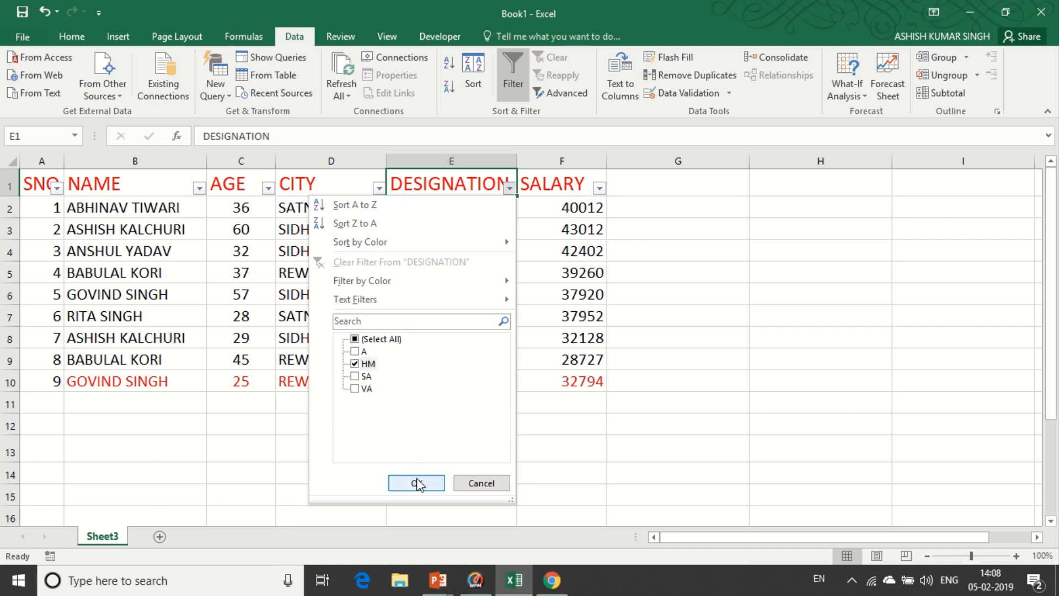
click(418, 484)
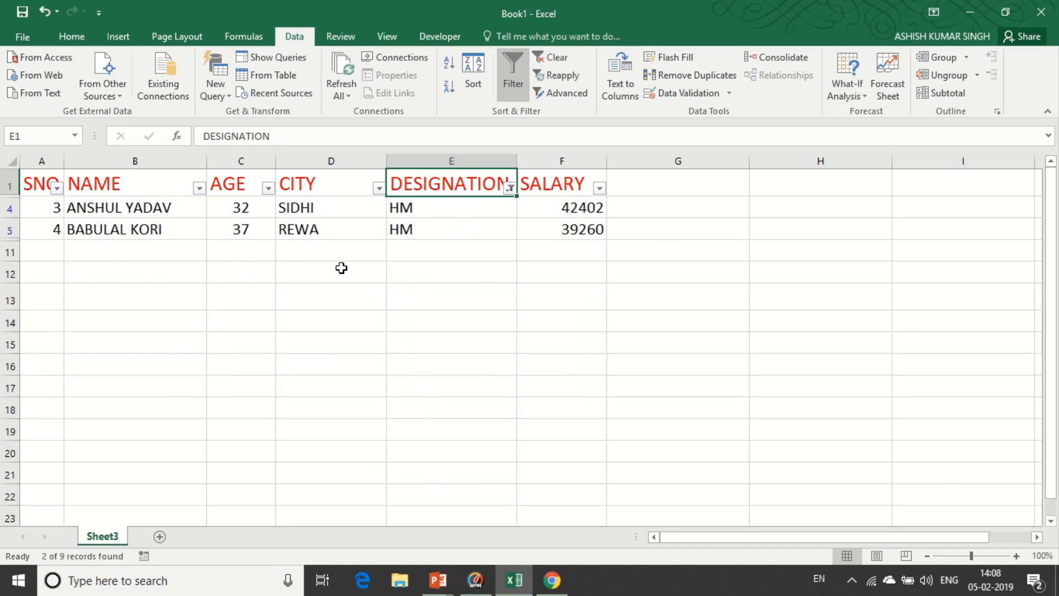
click(564, 60)
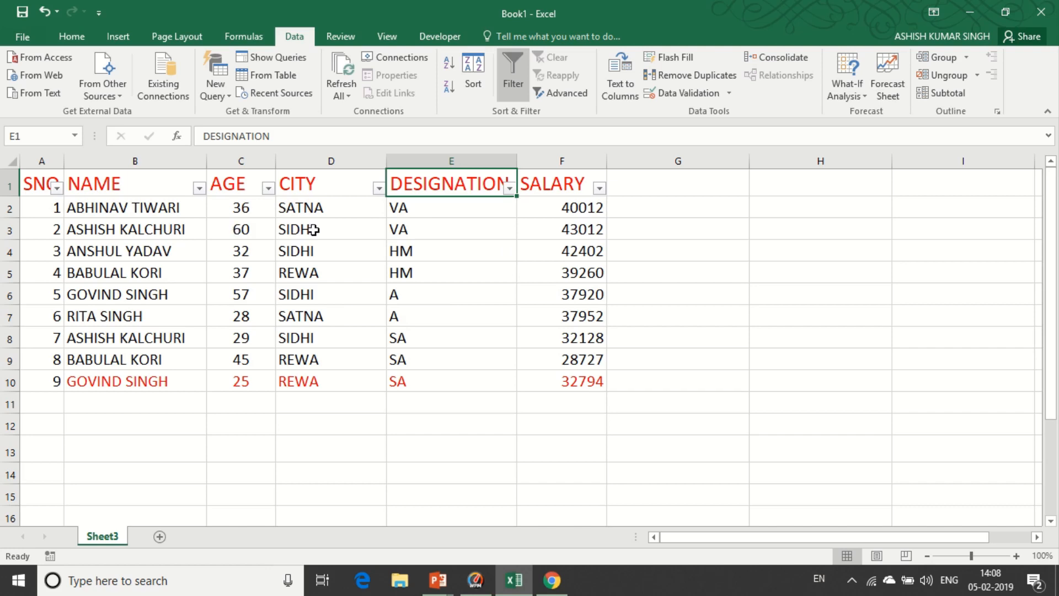
Filter the CITY column to show only SATNA, and clear that filter again
click(379, 188)
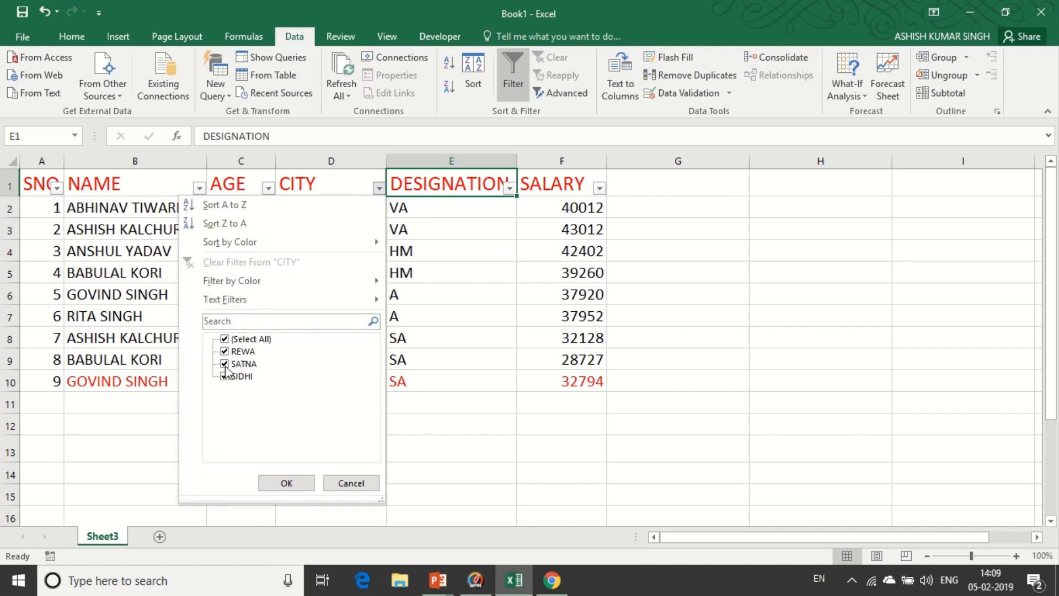
click(225, 339)
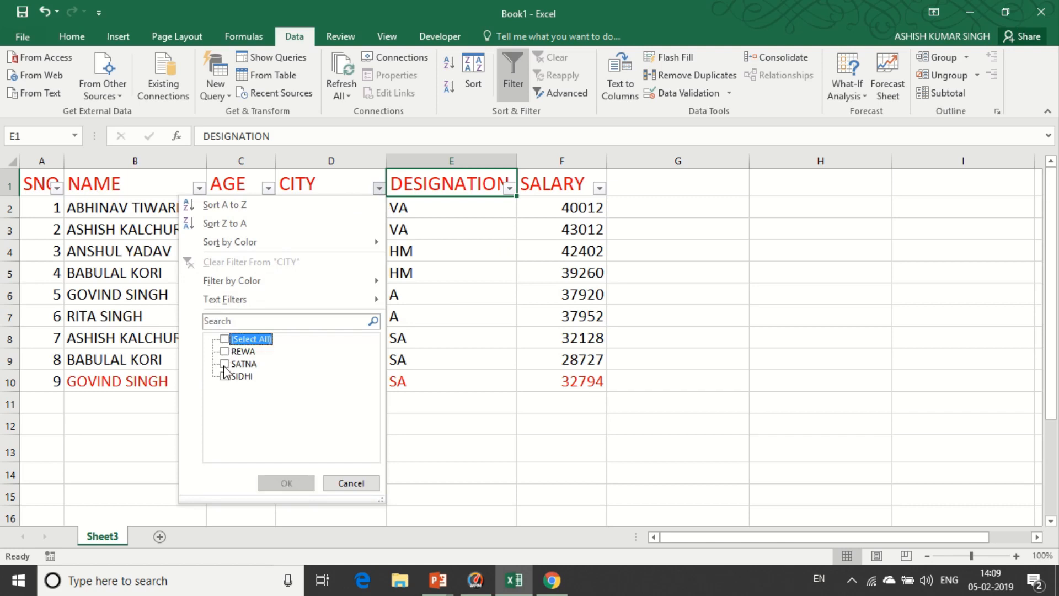
click(224, 365)
click(286, 483)
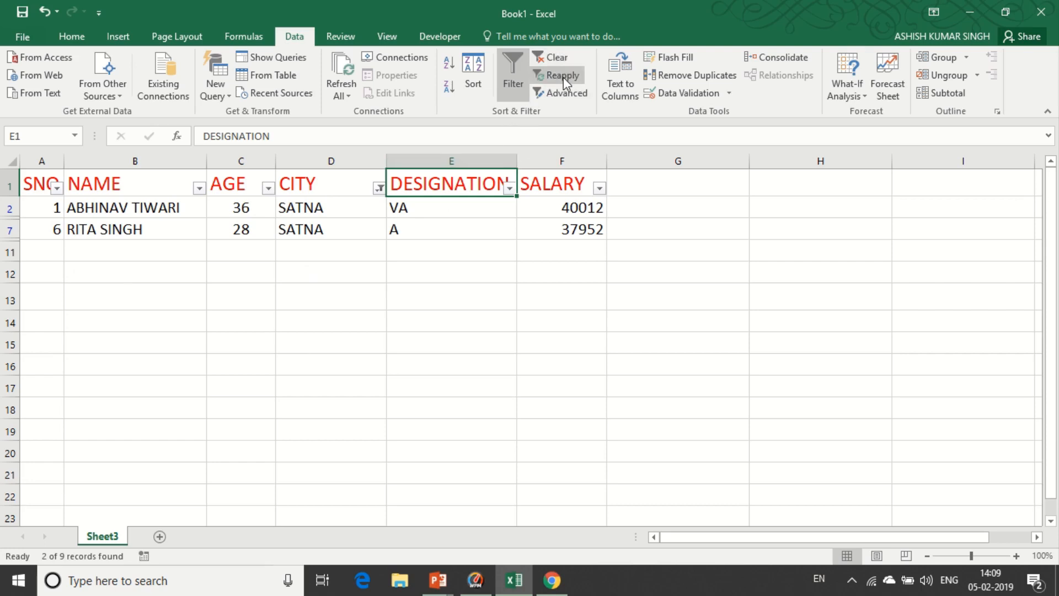
click(51, 255)
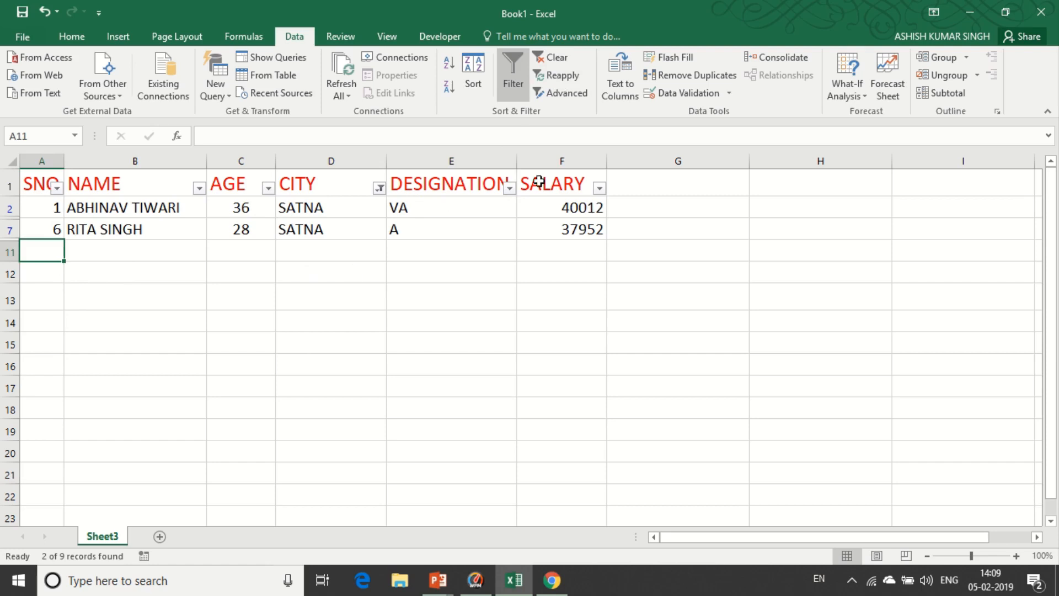
click(554, 57)
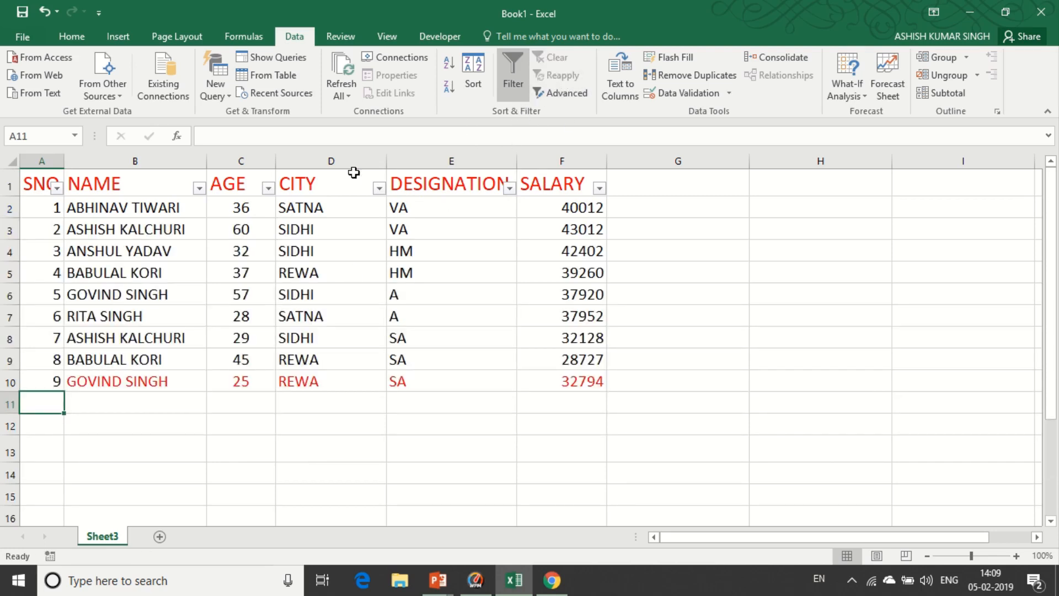
Filter the CITY column to show only REWA
click(343, 191)
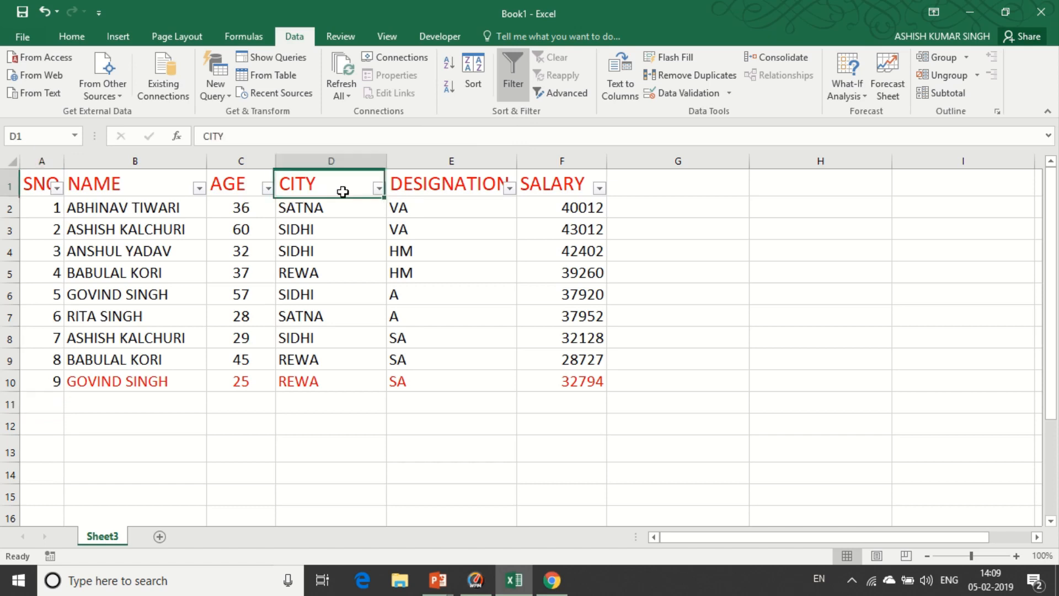
click(379, 188)
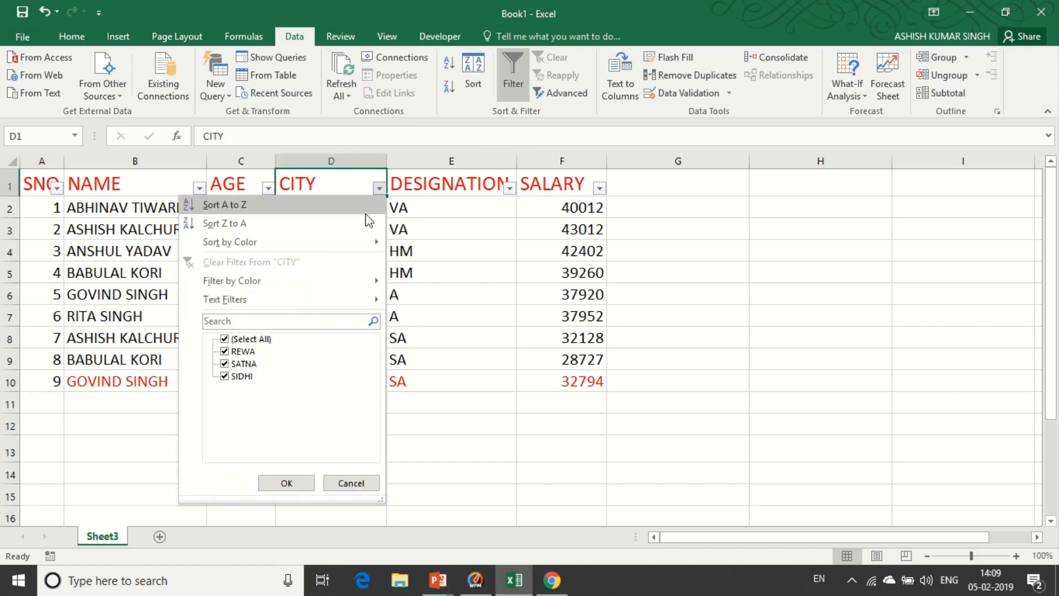
click(224, 340)
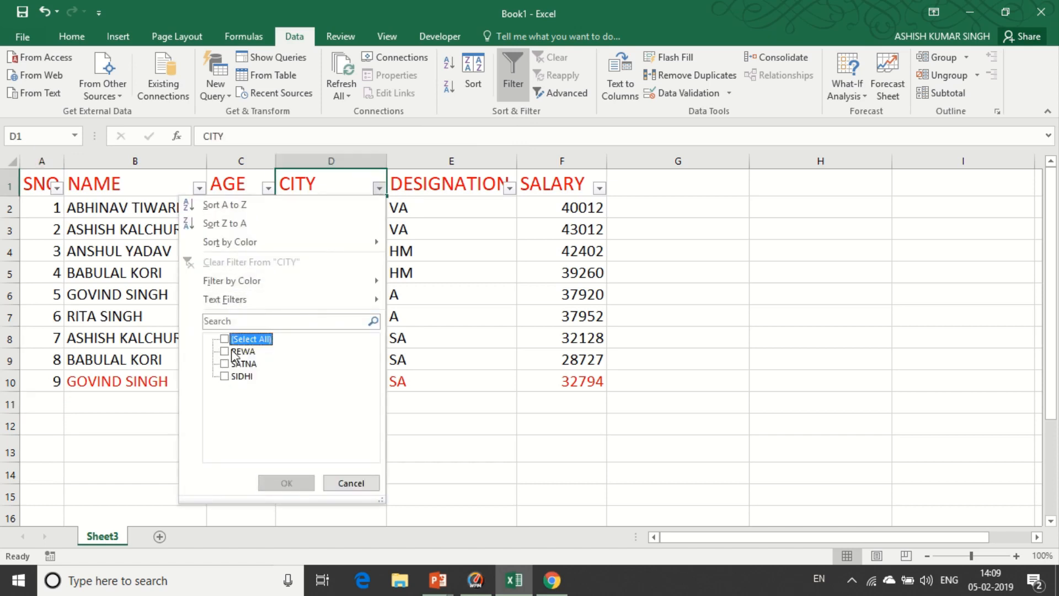
click(242, 353)
click(285, 482)
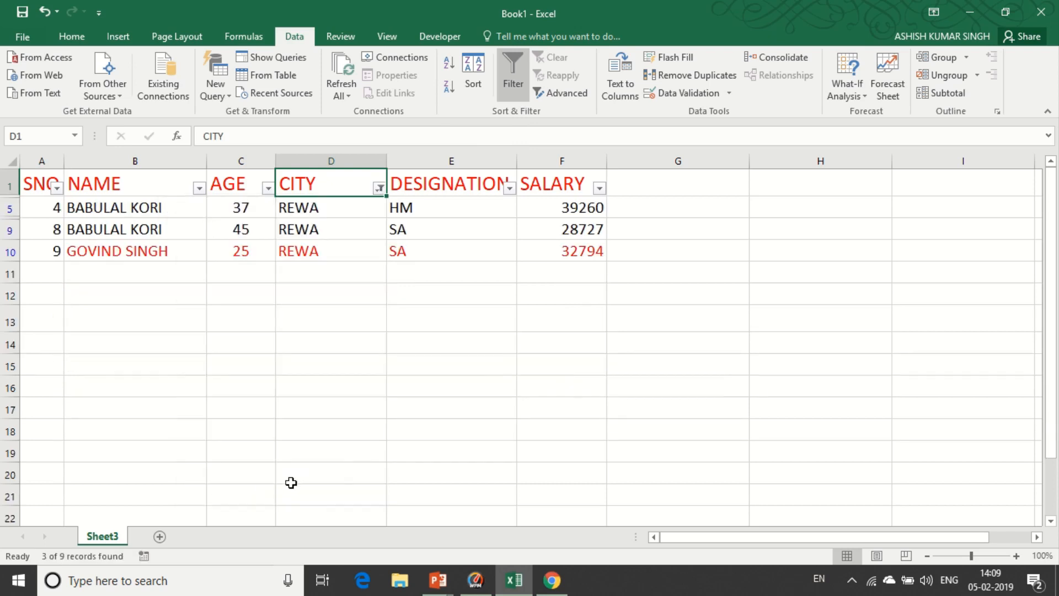
Add record 10 in row 11 with name ASD, age 45, city SATNA, designation VA and salary 6428323
click(57, 273)
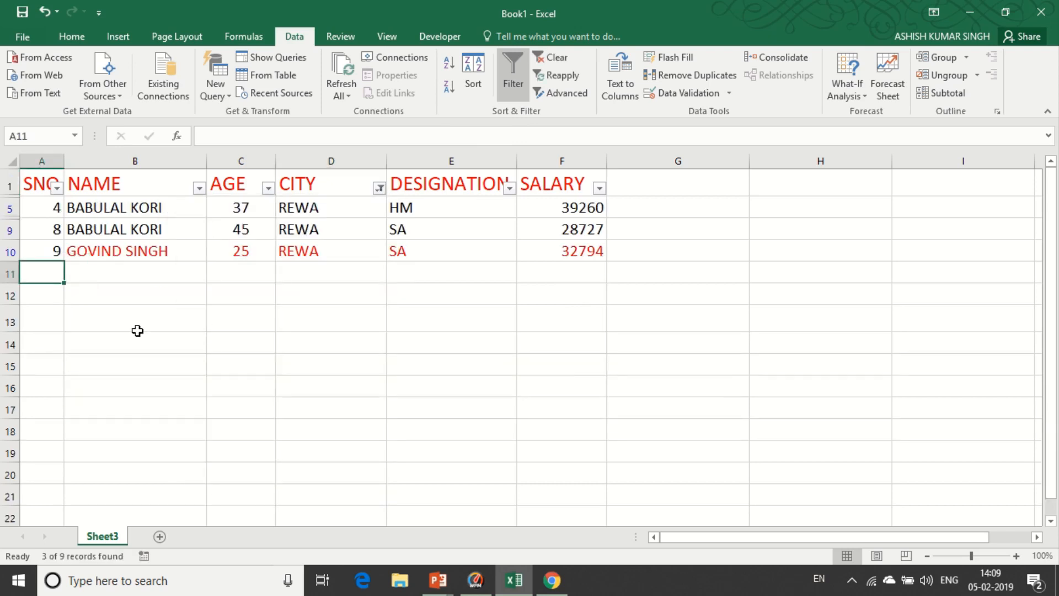
text(10)
key(Tab)
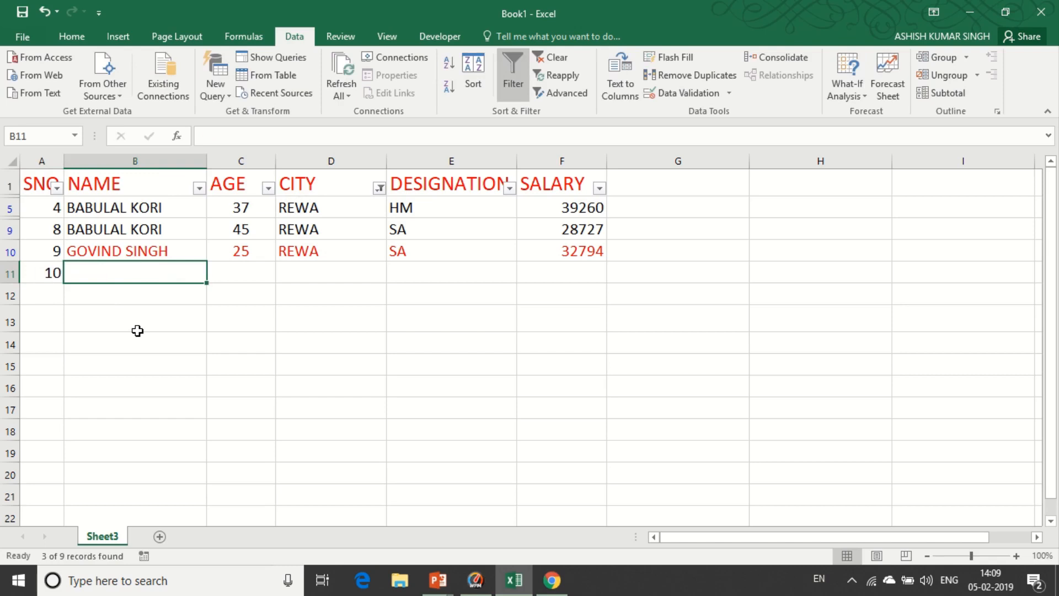
text(ASD)
key(Tab)
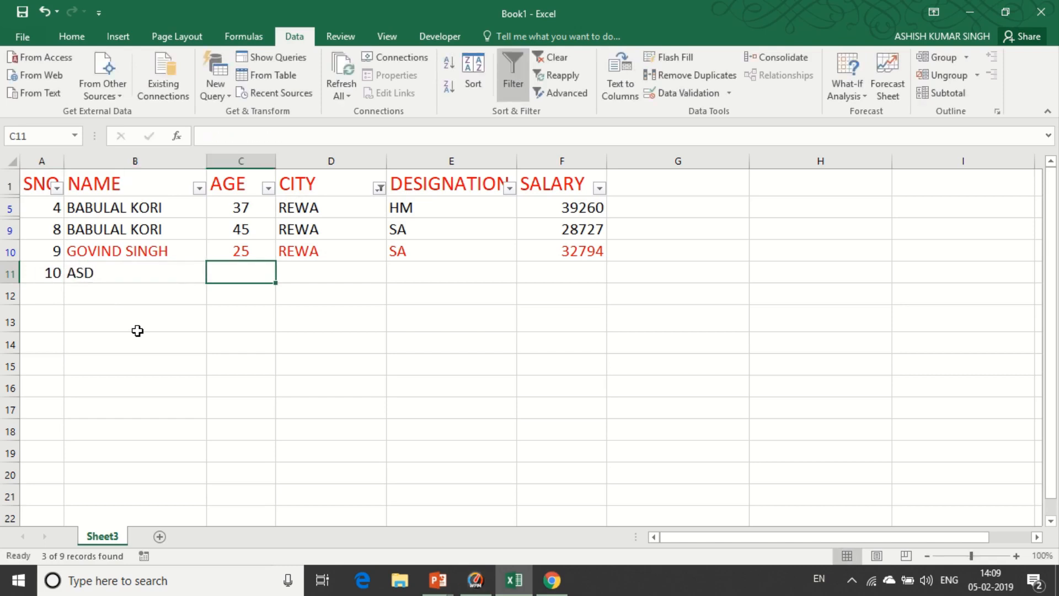
text(45)
key(Tab)
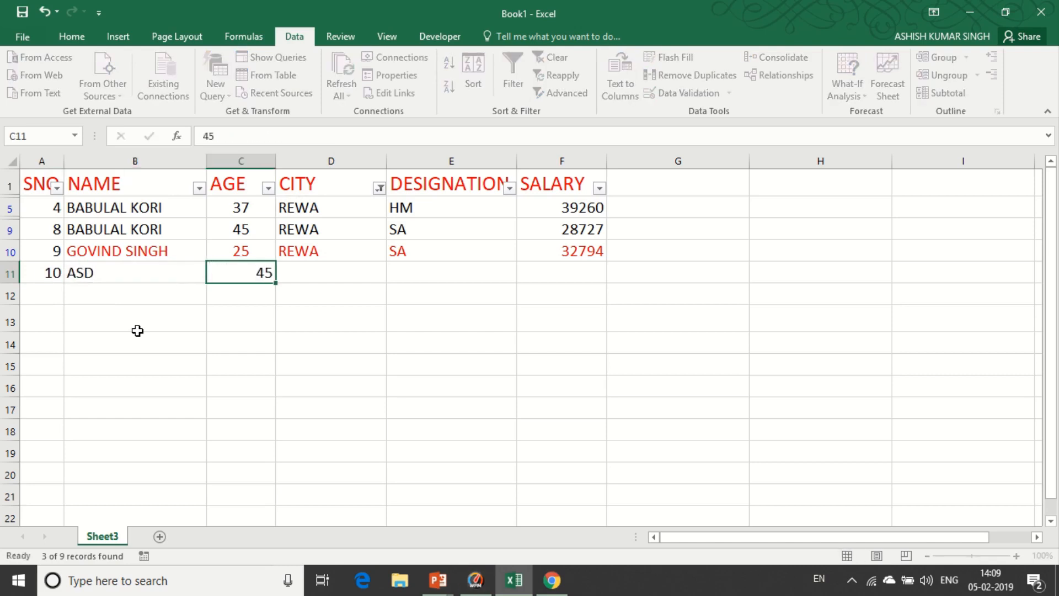
text(SATNA)
key(Tab)
text(VA)
key(Tab)
text(6428323)
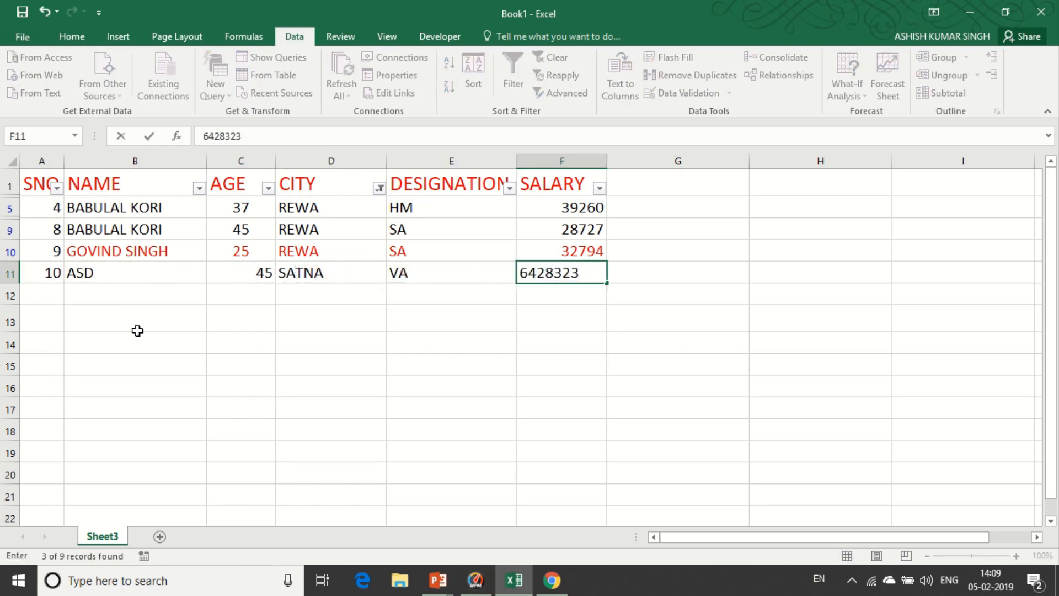
key(Return)
Add record 11 in row 12 with name DSF, age 34, city REWA, designation SA and salary 34346
text(1)
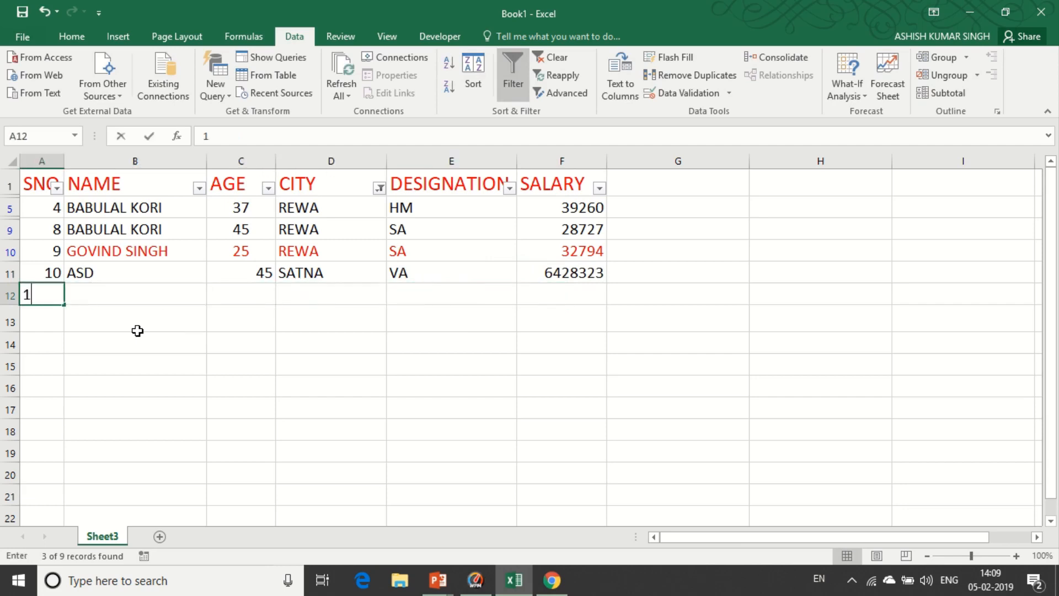
text(1)
key(Tab)
text(DSF)
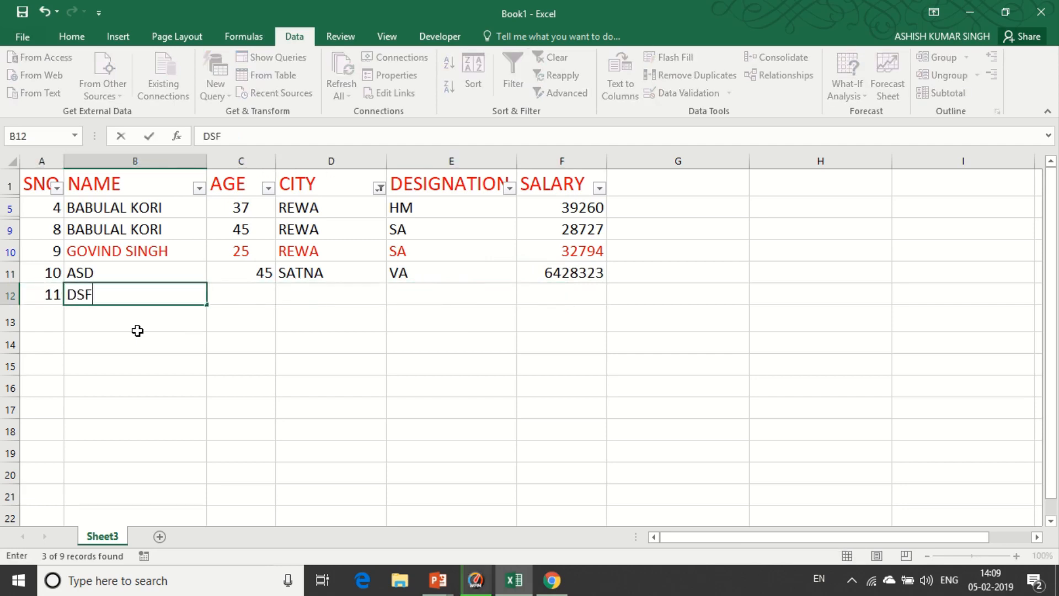
key(Tab)
text(34)
key(Tab)
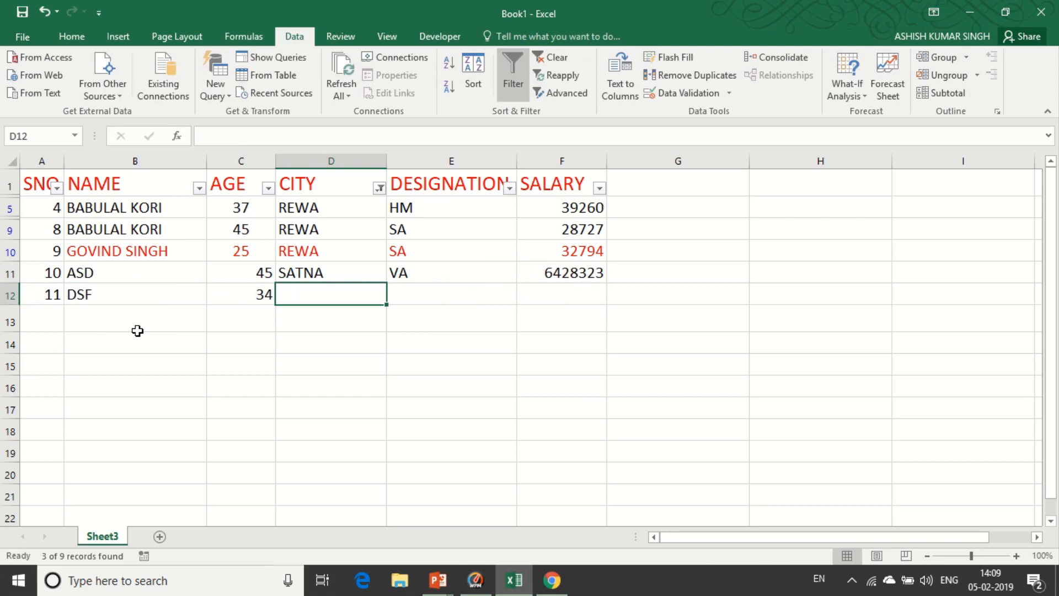
text(R)
key(Tab)
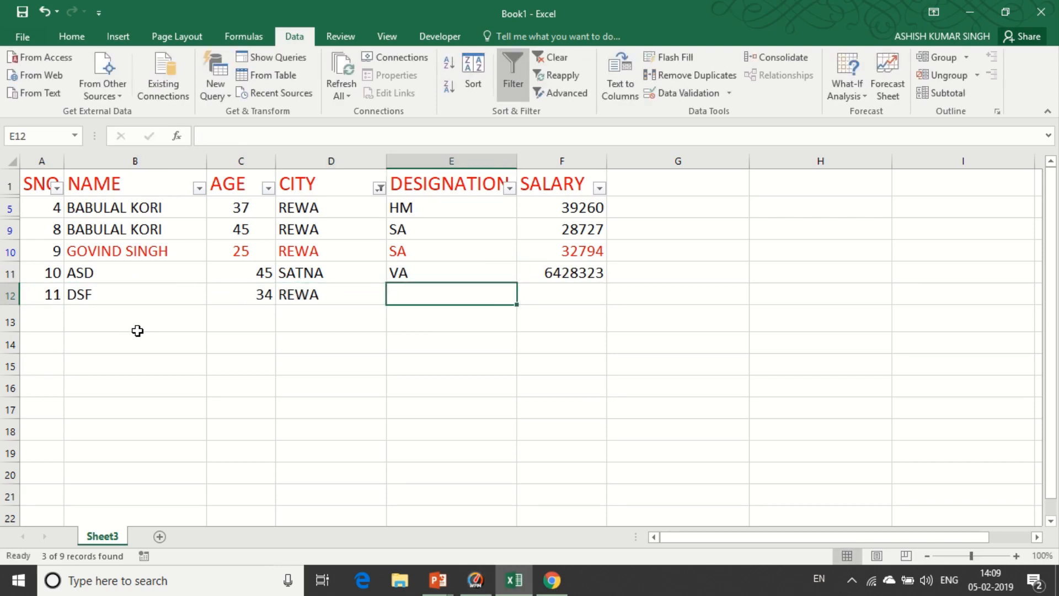
text(SA)
key(Tab)
text(34346)
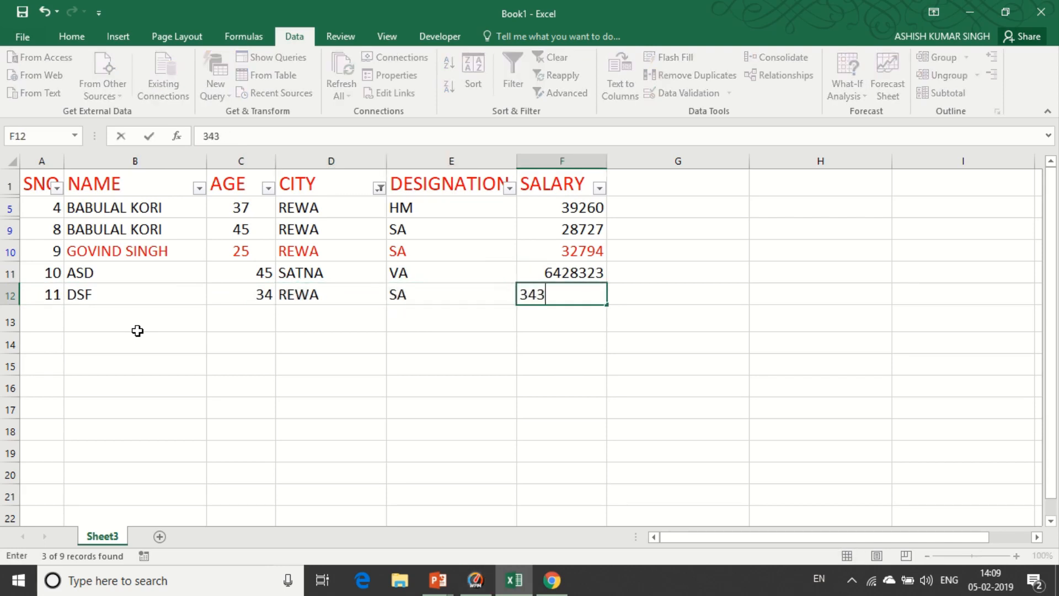
click(234, 377)
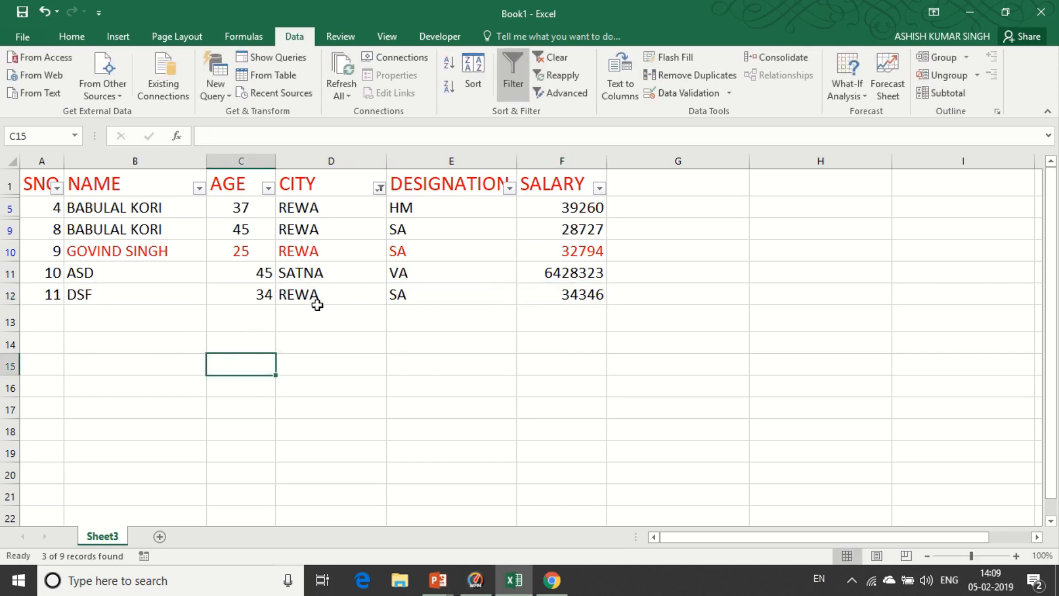
Reapply the CITY filter so it covers the two added records, and clear the filter
click(334, 186)
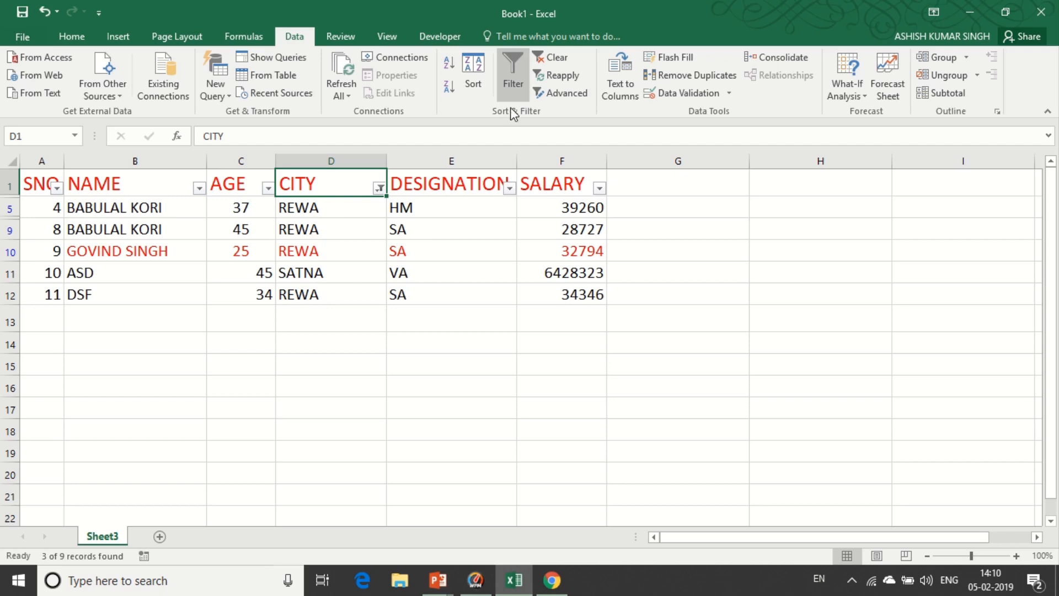
click(567, 81)
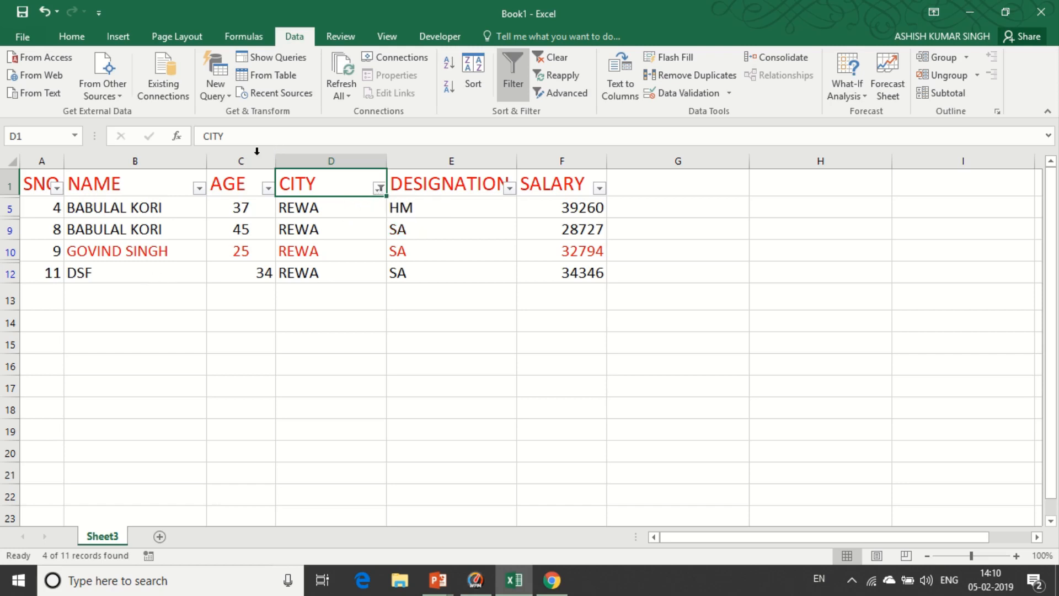
click(550, 57)
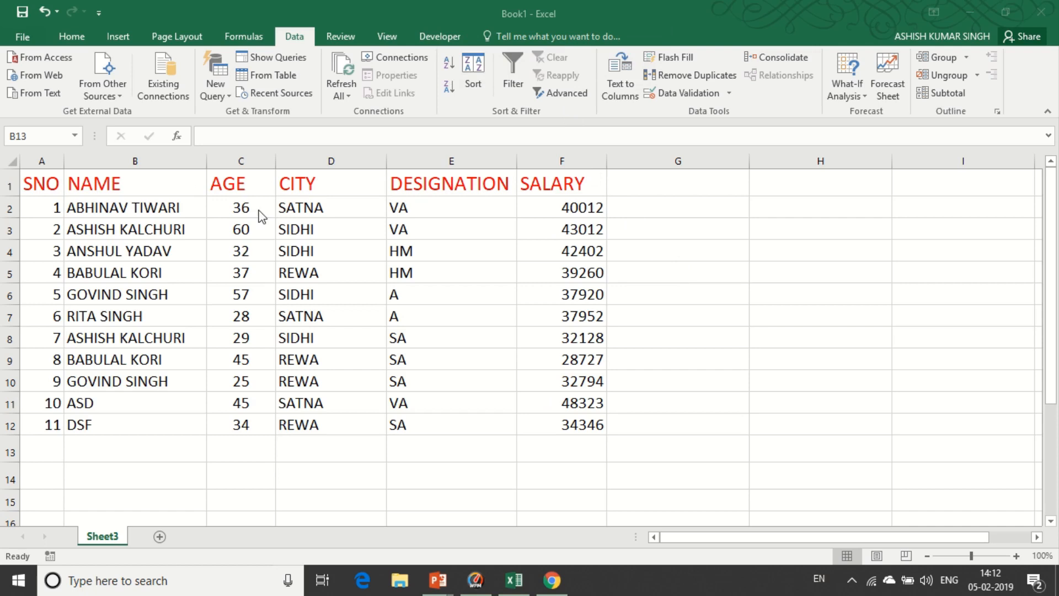
Turn on filtering for the header cells A1:F1
drag(43, 182, 551, 181)
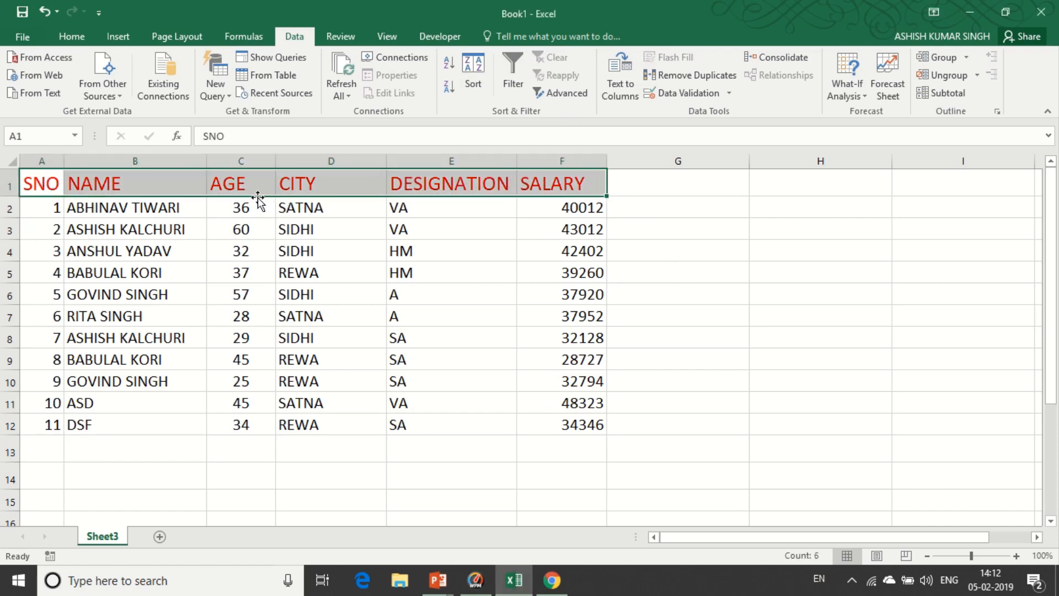
click(507, 81)
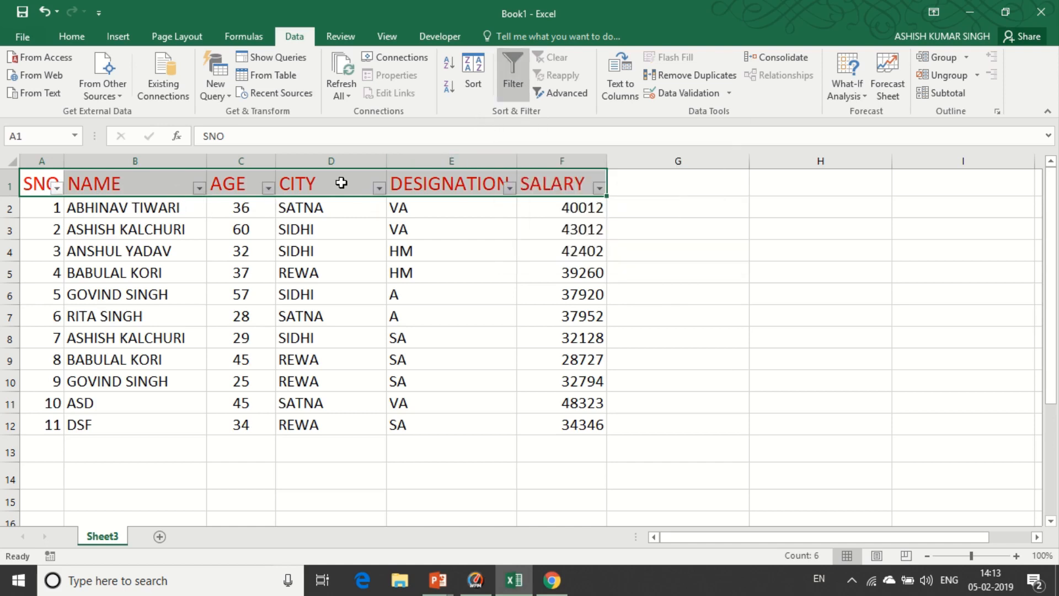
Turn off filtering and copy the header row A1:F1 to row 14, starting at A14
click(518, 81)
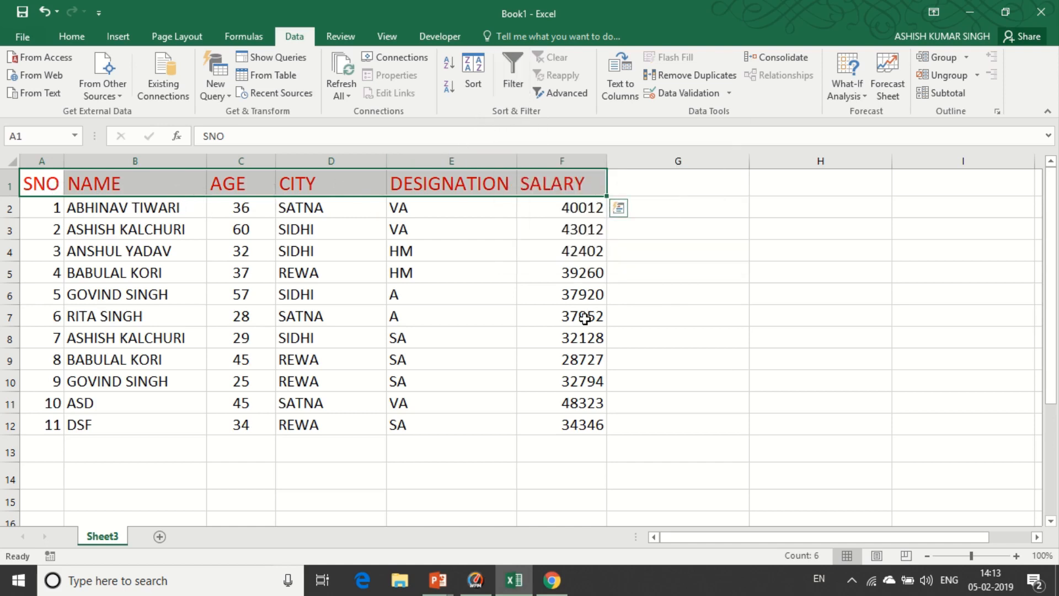
key(ctrl+c)
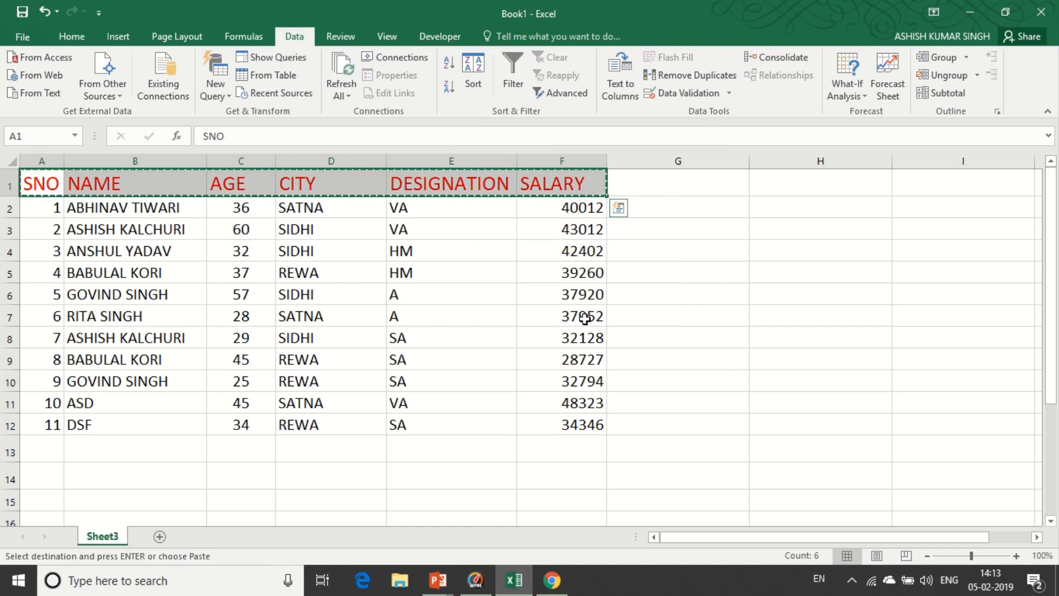
click(37, 481)
key(ctrl+v)
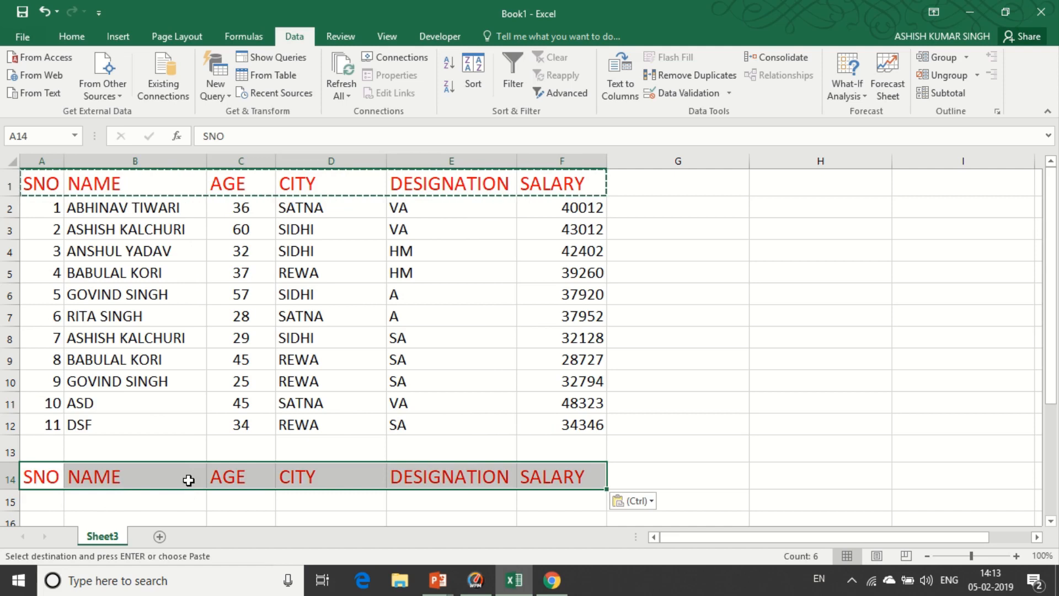
Enter the criterion ="REWA" under the copied CITY header in D15
click(320, 503)
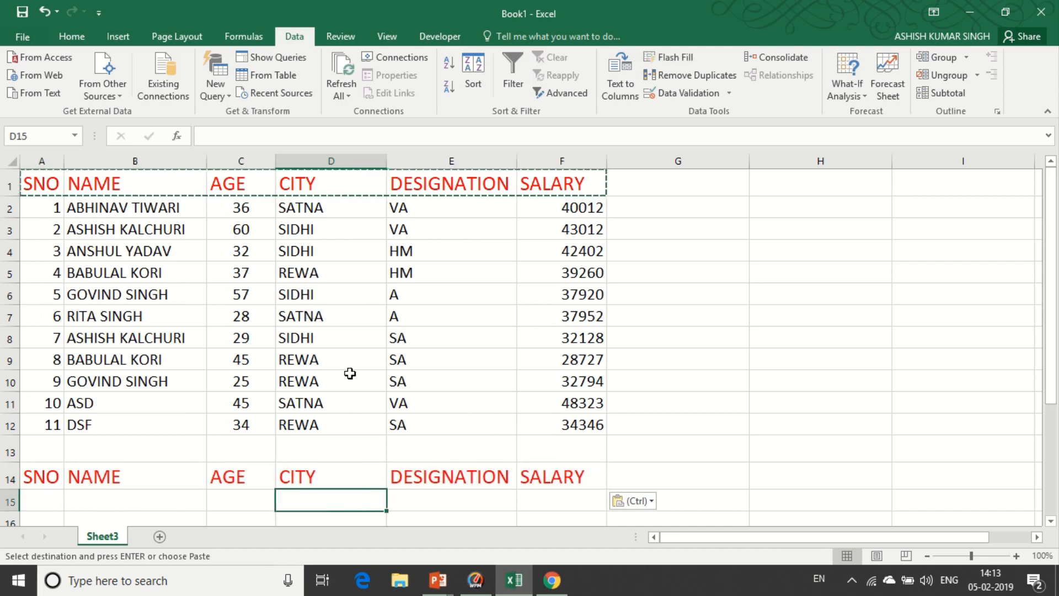
text(=)
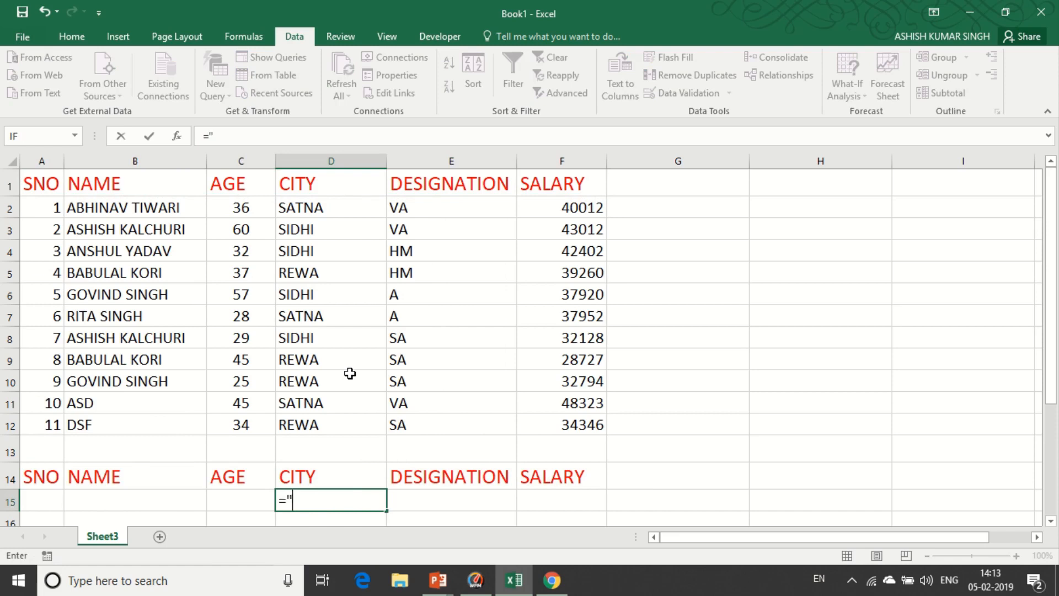
text("REWA")
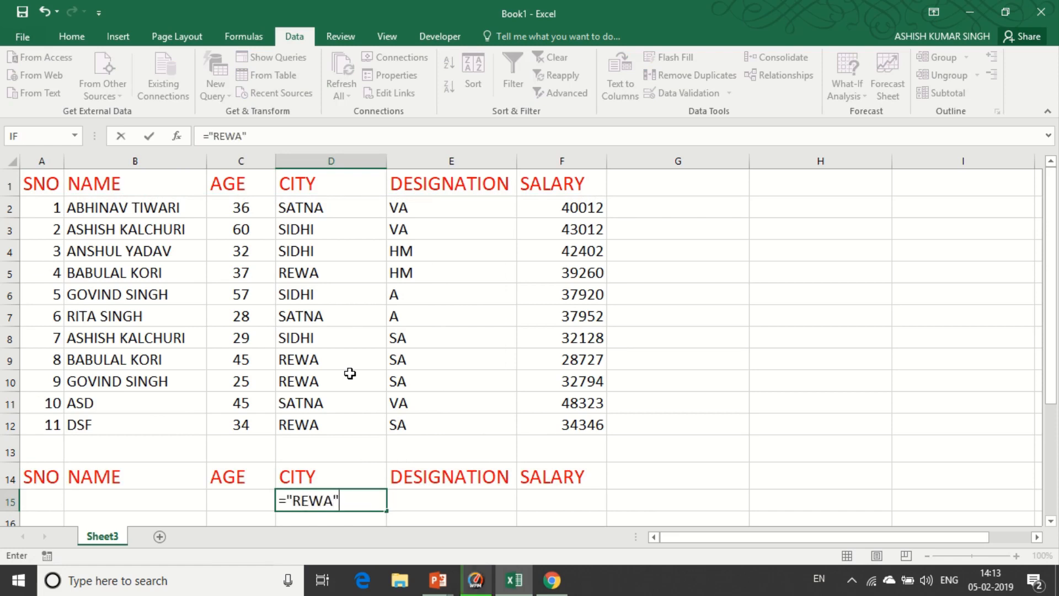
key(Return)
click(322, 477)
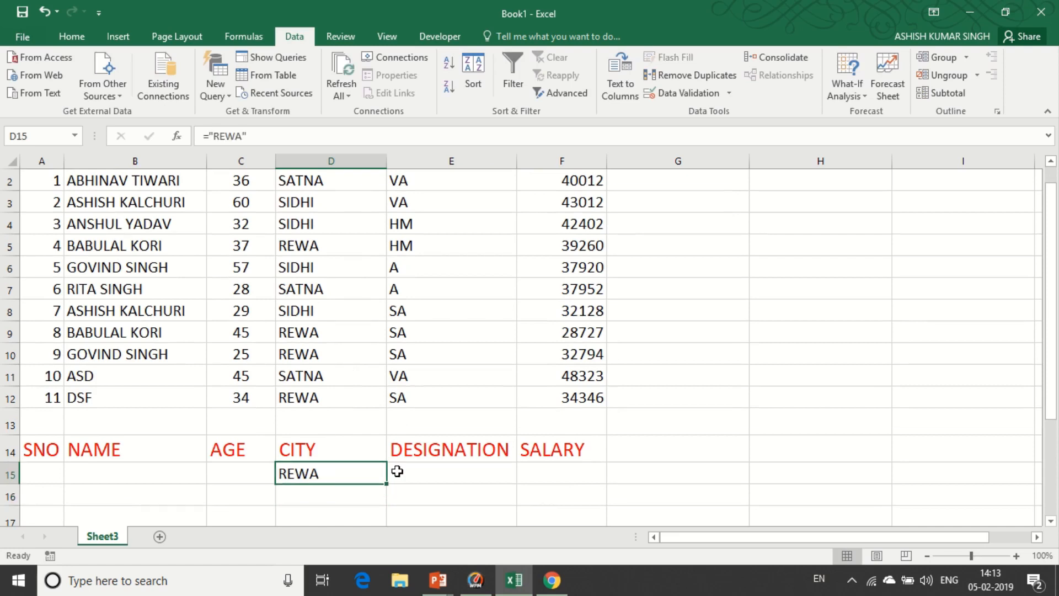
Enter the criterion ="SA" under the copied DESIGNATION header in E15
click(426, 469)
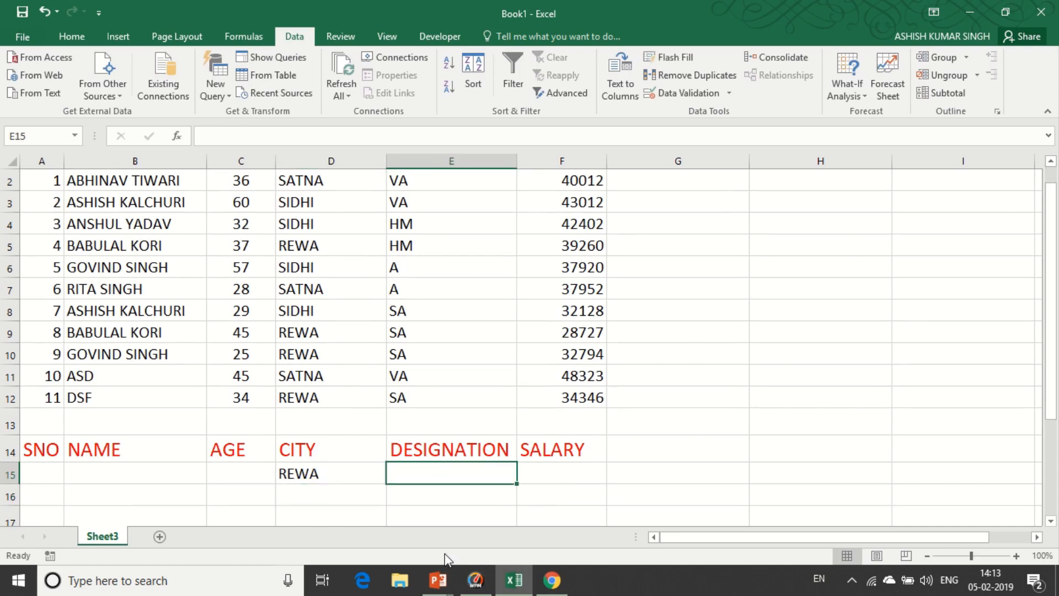
text(="SA")
key(Return)
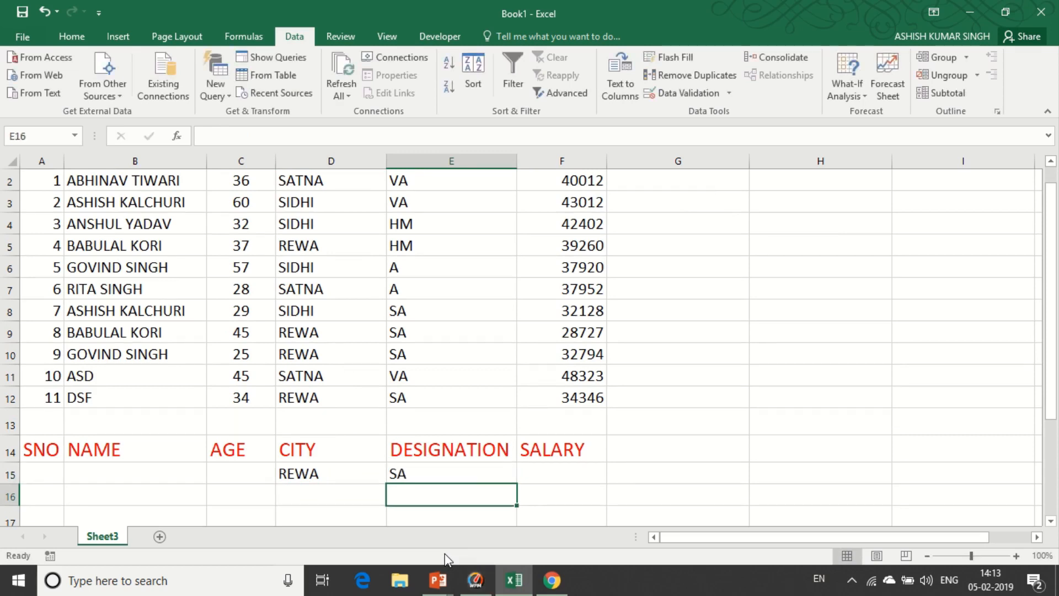
scroll(360, 512, up, 1)
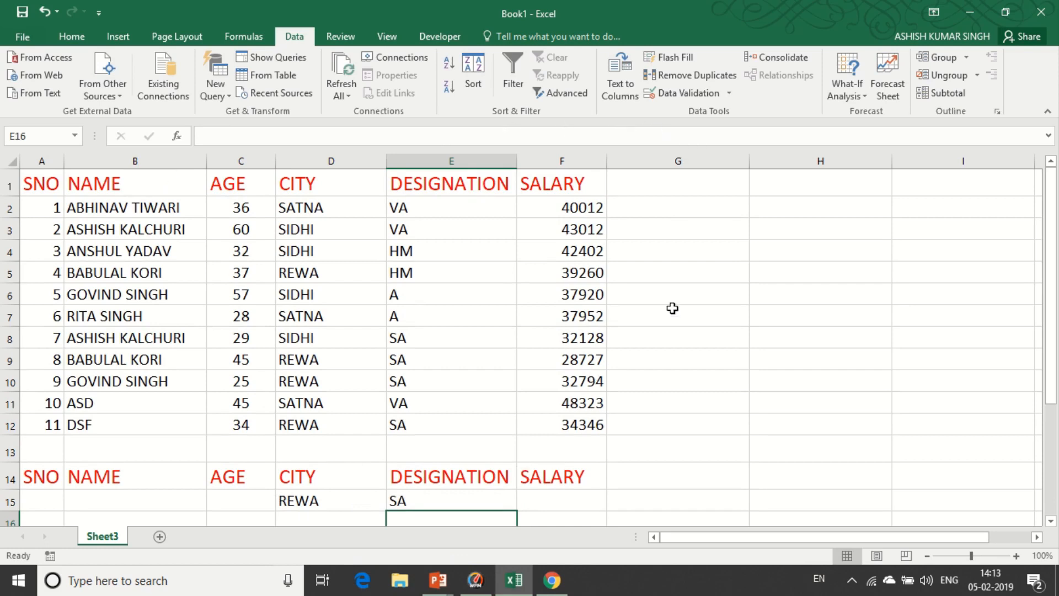
Start an in-place advanced filter, clear its criteria range and set the list range to A1:F12
click(667, 253)
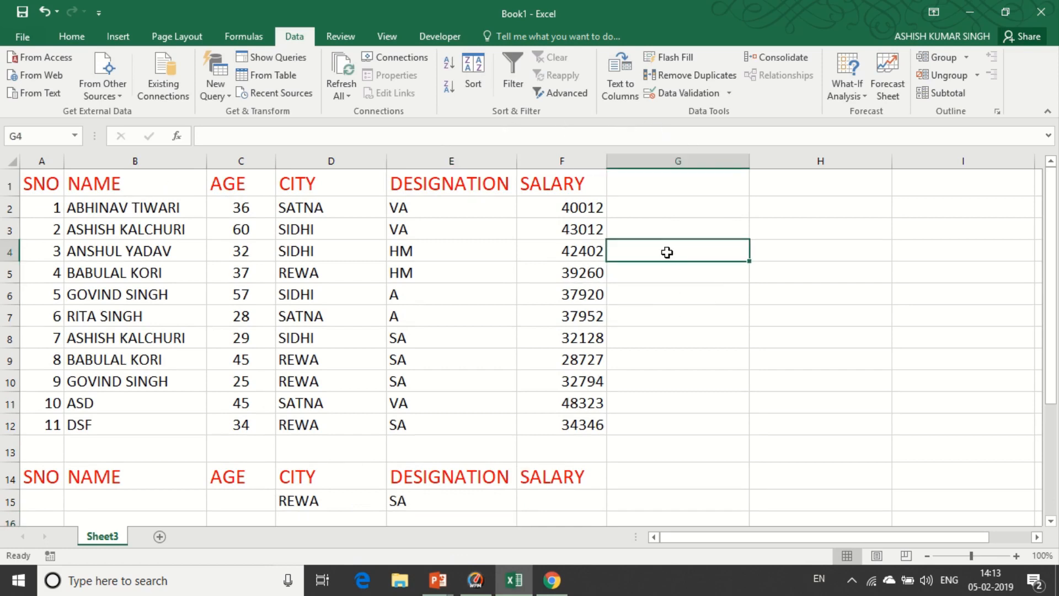
click(795, 186)
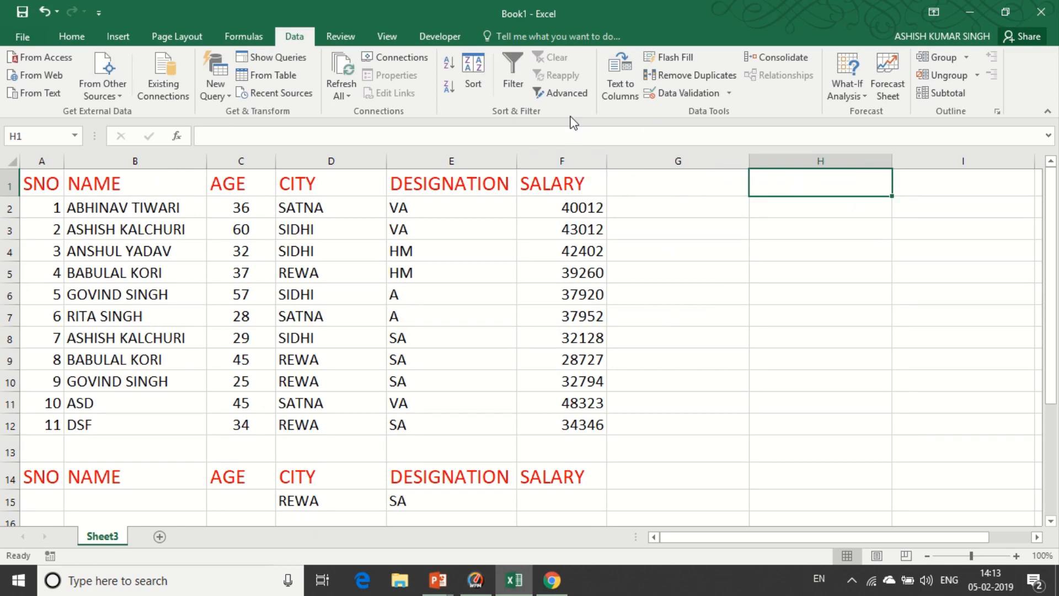
click(568, 94)
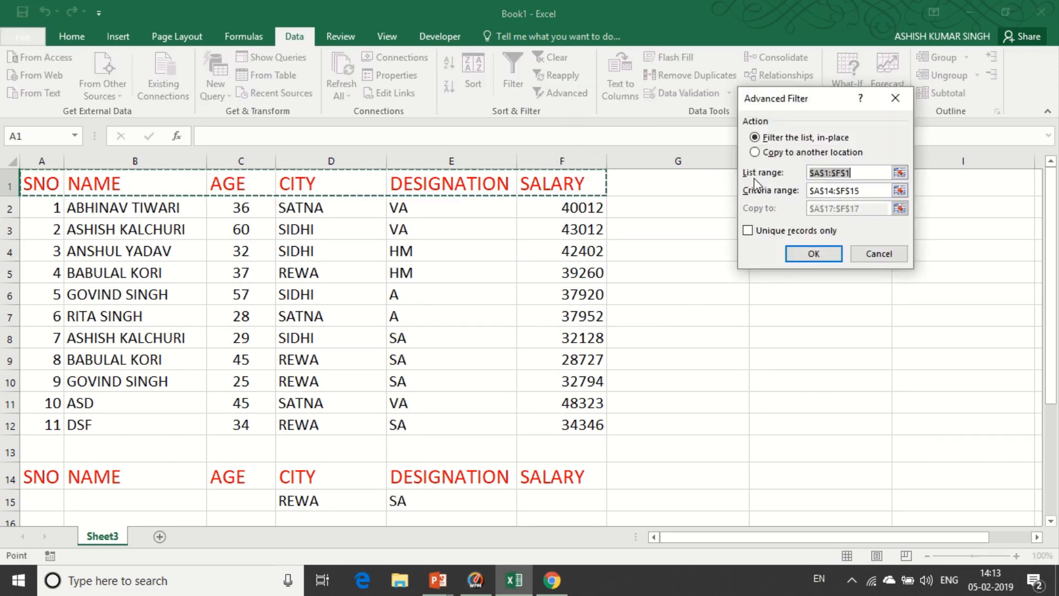
click(866, 190)
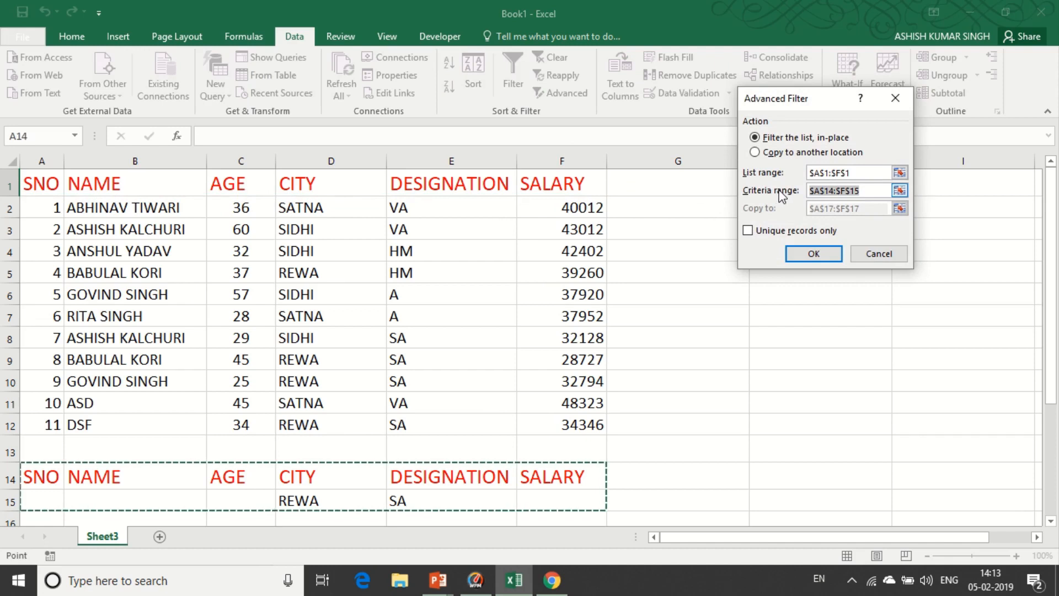
key(BackSpace)
click(852, 173)
key(BackSpace)
key(BackSpace)
key(BackSpace)
key(BackSpace)
key(BackSpace)
key(BackSpace)
key(BackSpace)
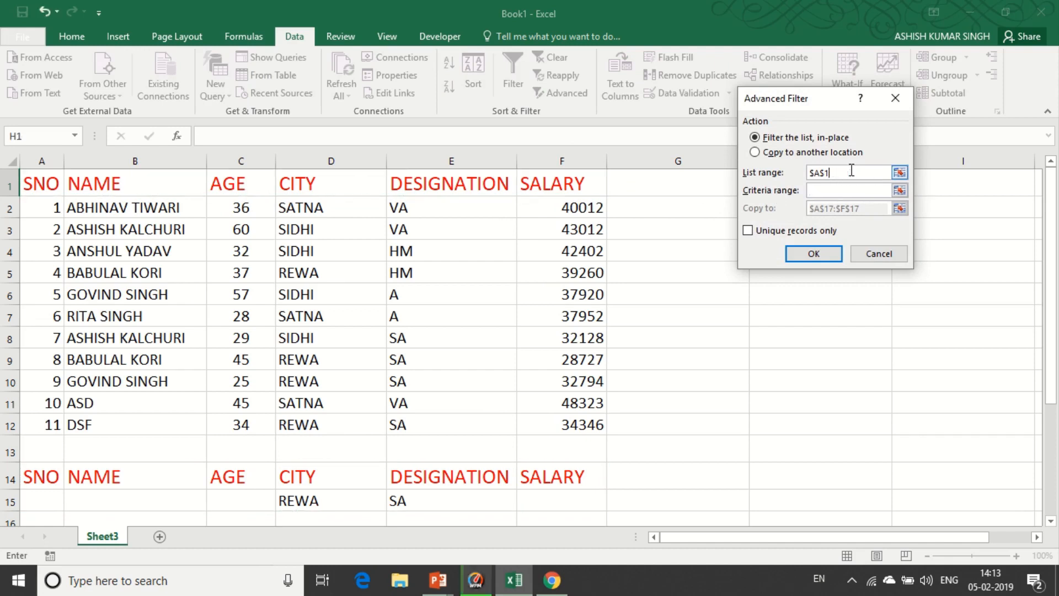
drag(41, 183, 543, 419)
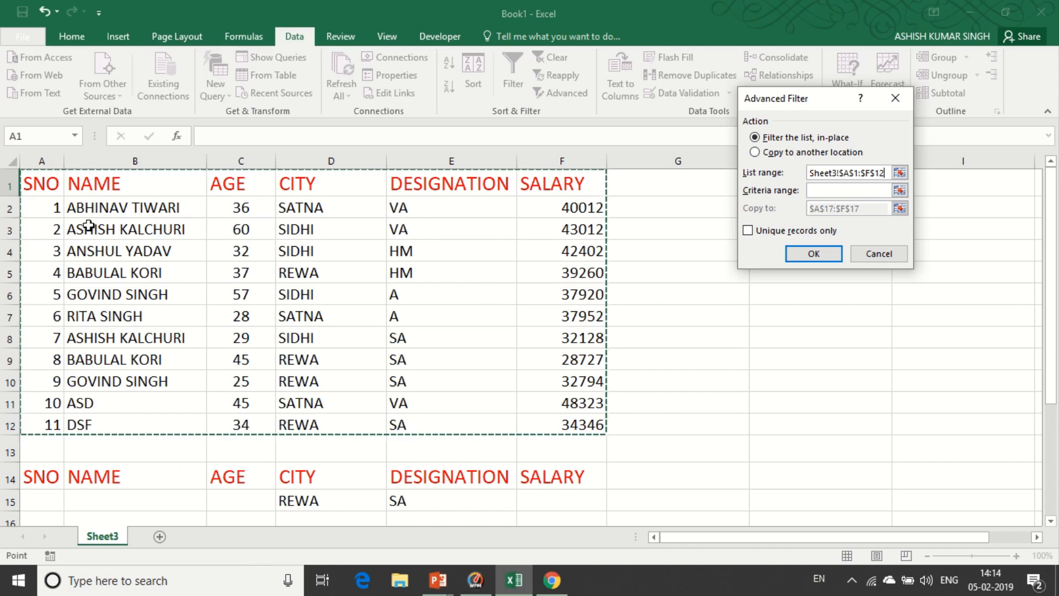
Set the criteria range to A14:F15 and apply the advanced filter to the list in place
click(823, 190)
drag(47, 478, 522, 509)
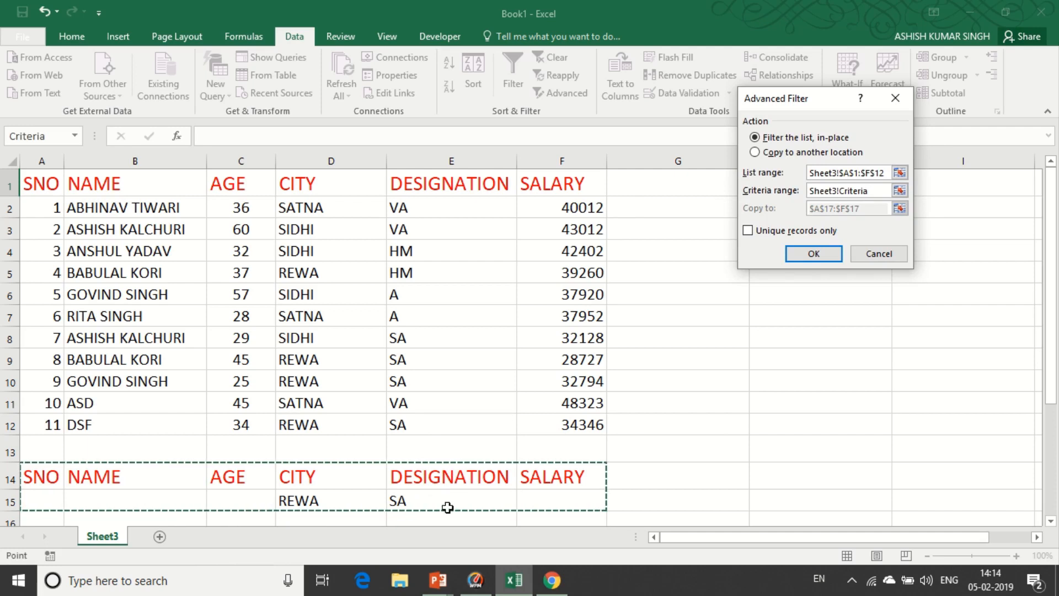
click(814, 254)
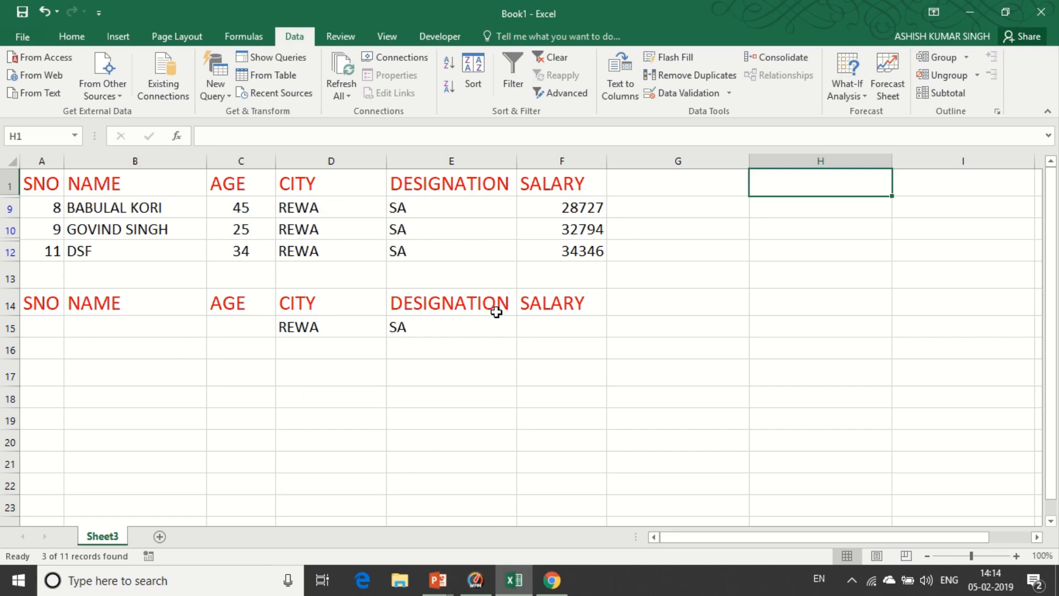
Undo the in-place advanced filter
key(ctrl+z)
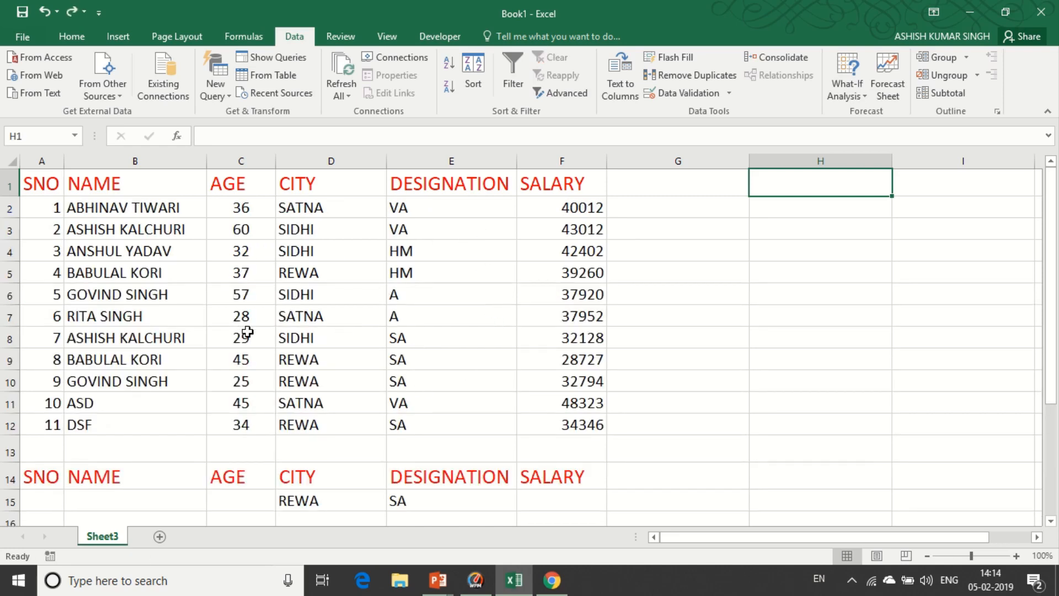
scroll(245, 326, down, 1)
scroll(246, 331, up, 1)
Start a new advanced filter and replace its list range with A1:F12
click(567, 92)
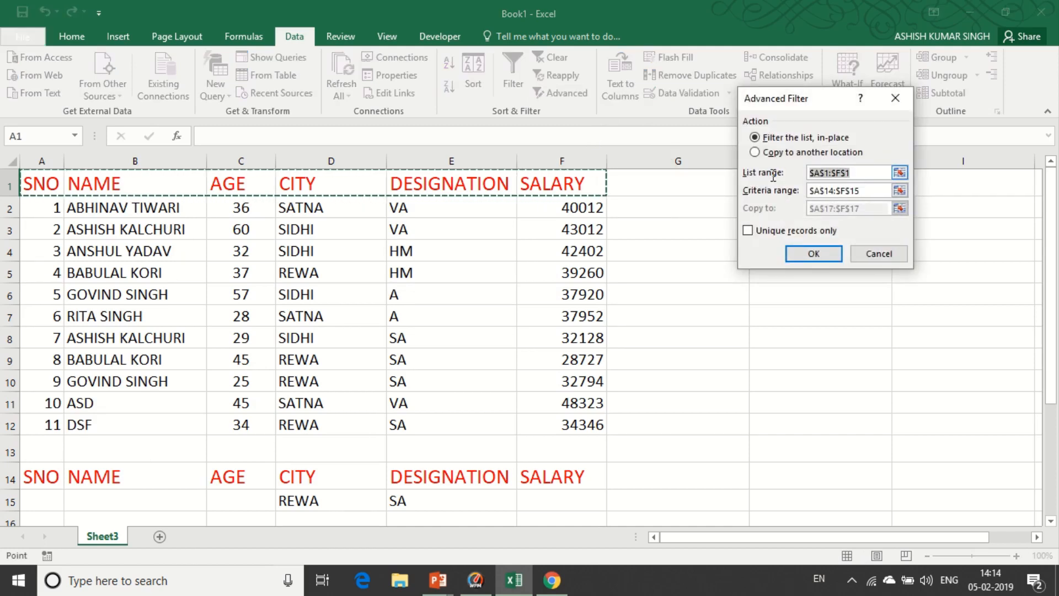
key(BackSpace)
drag(37, 183, 601, 431)
Reselect the criteria block A14:F15 as the advanced filter's criteria range
click(867, 189)
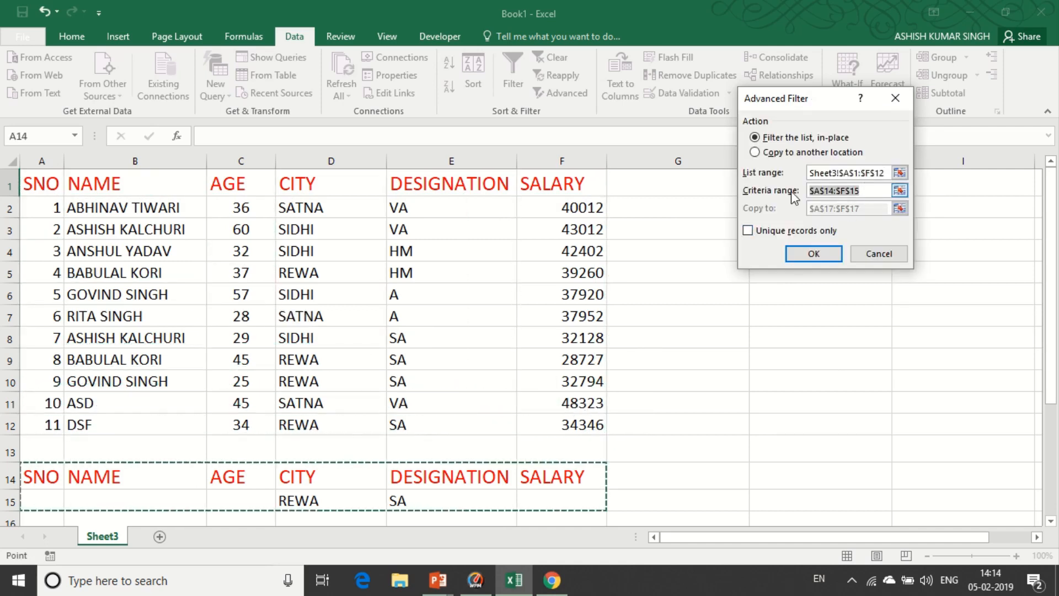
click(871, 191)
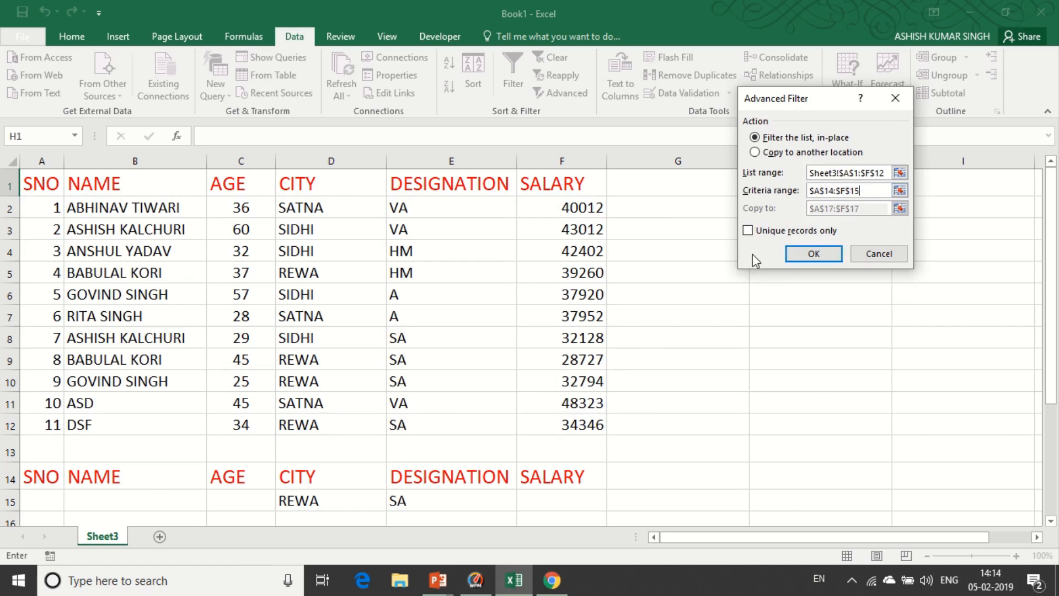
key(BackSpace)
key(BackSpace)
key(BackSpace)
key(BackSpace)
key(BackSpace)
key(BackSpace)
key(BackSpace)
key(BackSpace)
key(BackSpace)
key(BackSpace)
key(BackSpace)
drag(49, 477, 538, 499)
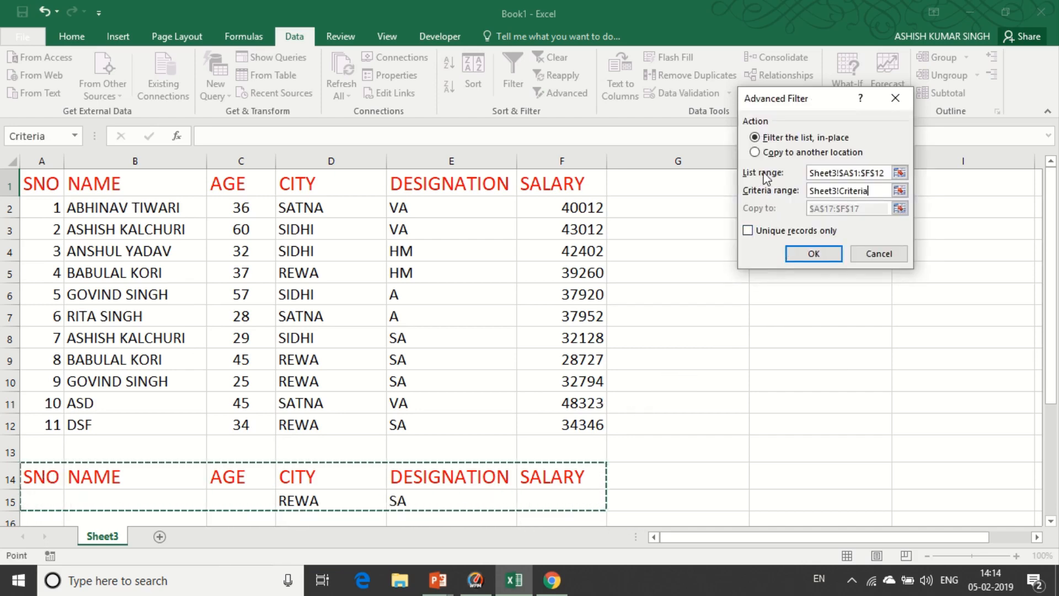
Set the advanced filter to copy its results to another location starting at A17, and run it
click(755, 153)
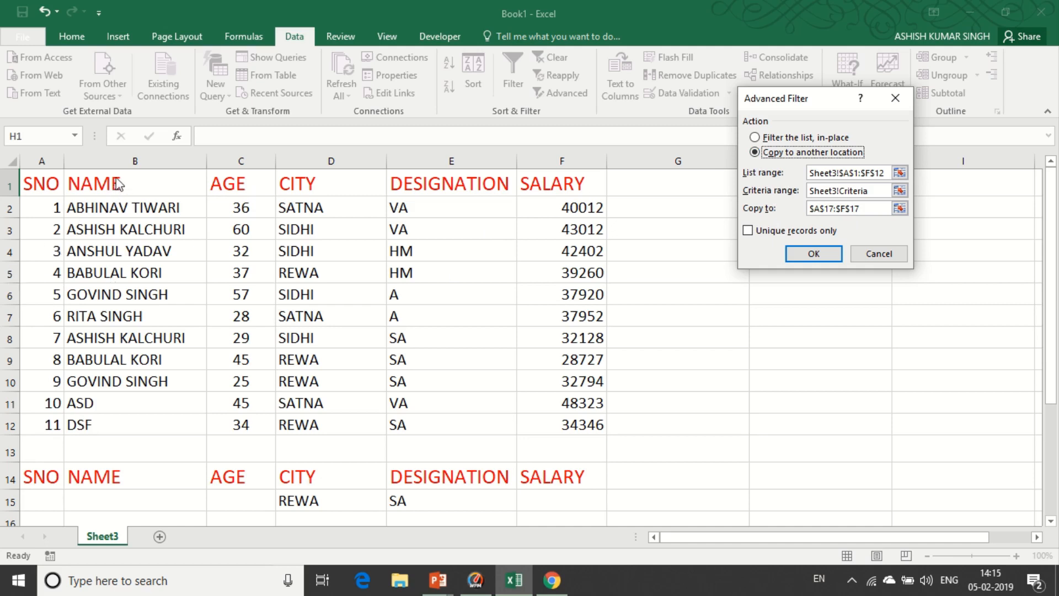
click(877, 209)
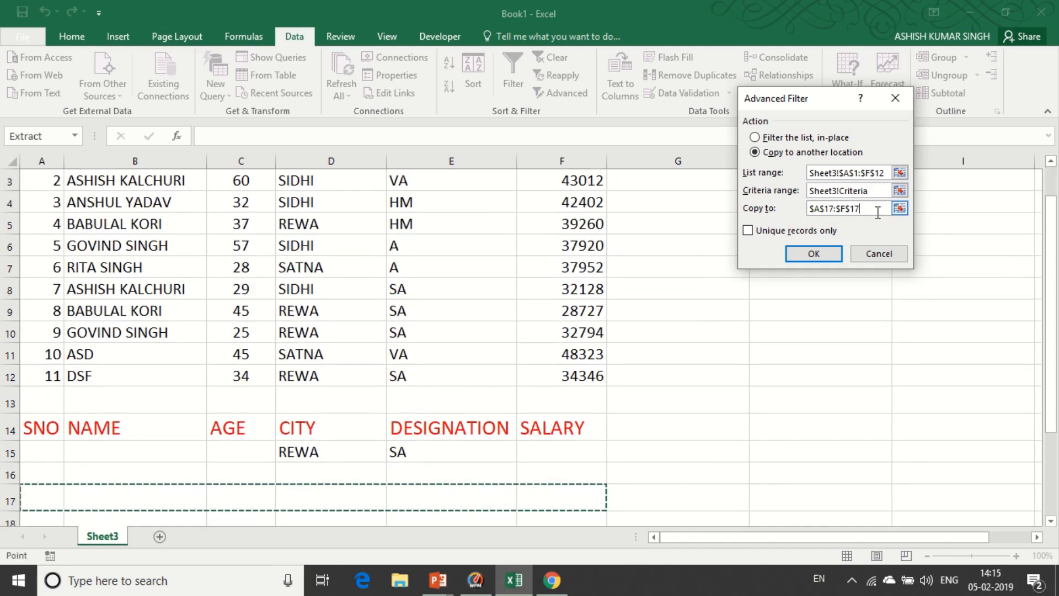
key(BackSpace)
key(BackSpace)
key(BackSpace)
key(BackSpace)
key(BackSpace)
key(BackSpace)
key(BackSpace)
key(BackSpace)
key(BackSpace)
key(BackSpace)
key(BackSpace)
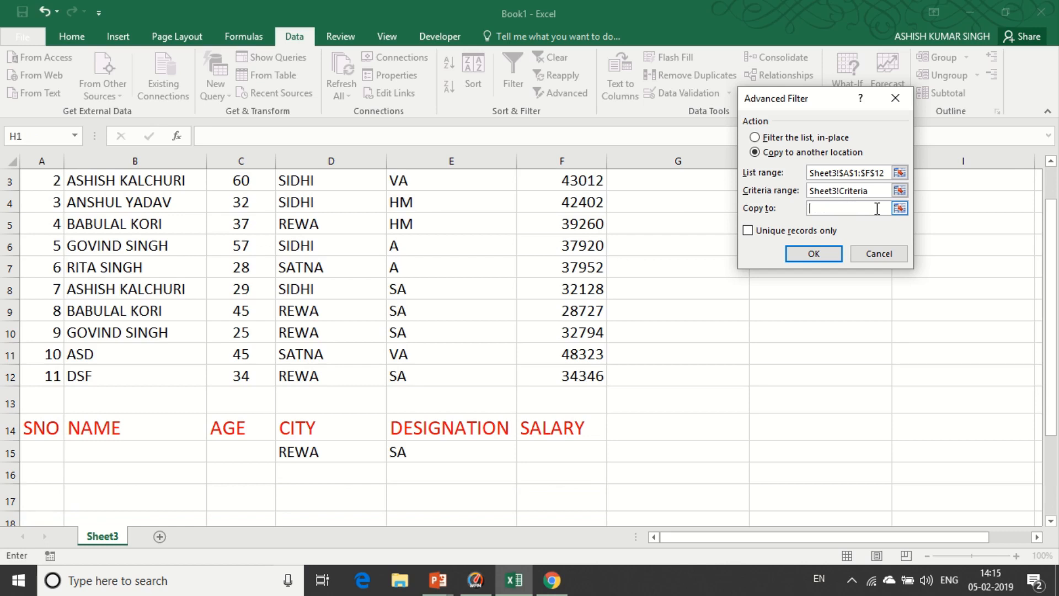
click(43, 496)
click(814, 254)
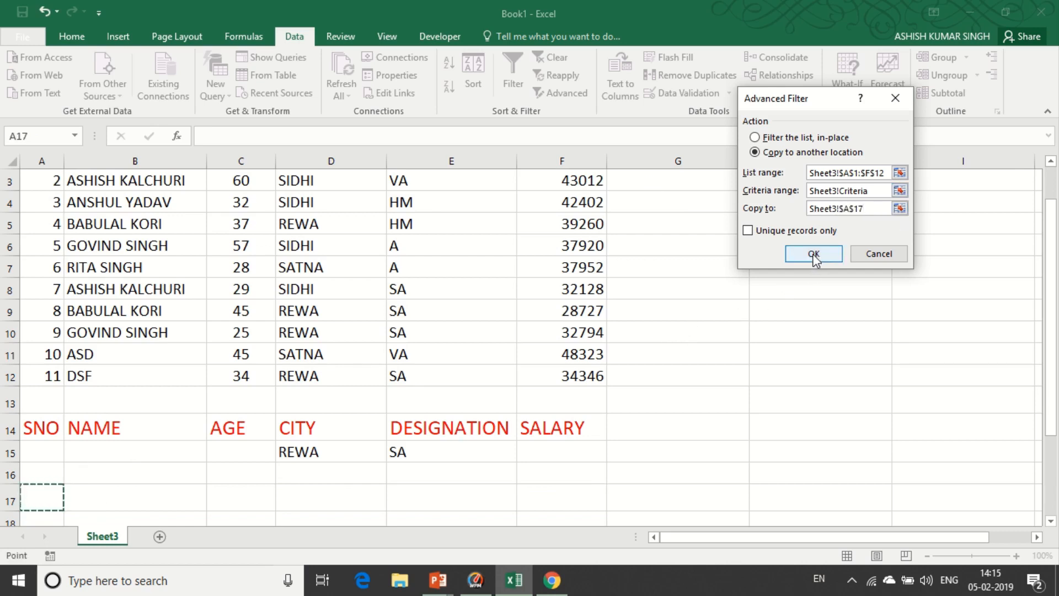
Check the extracted records below row 17, and delete the CITY criterion from D15
scroll(364, 389, down, 5)
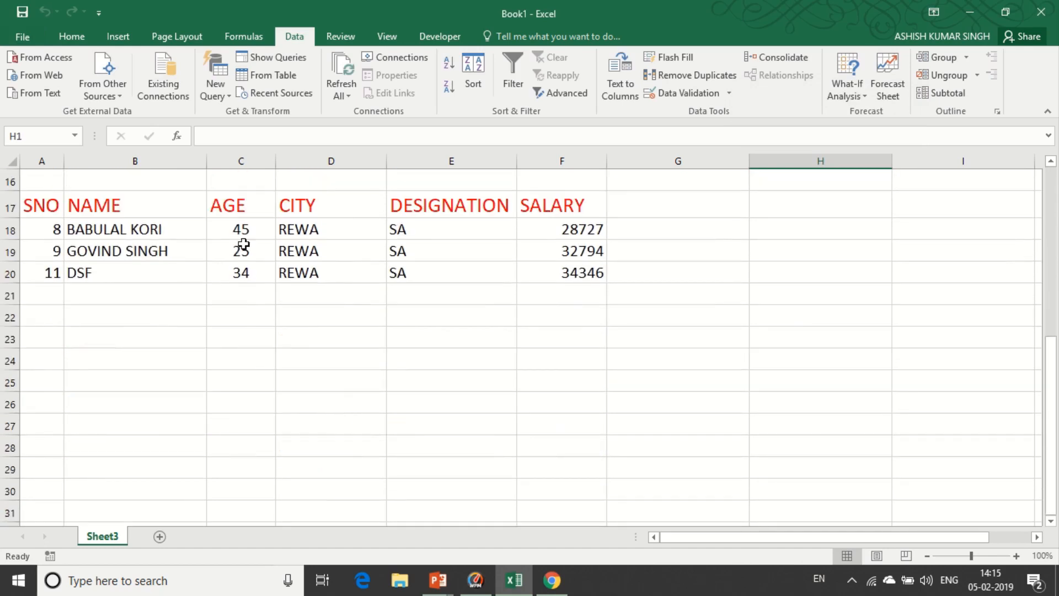
scroll(6, 287, up, 5)
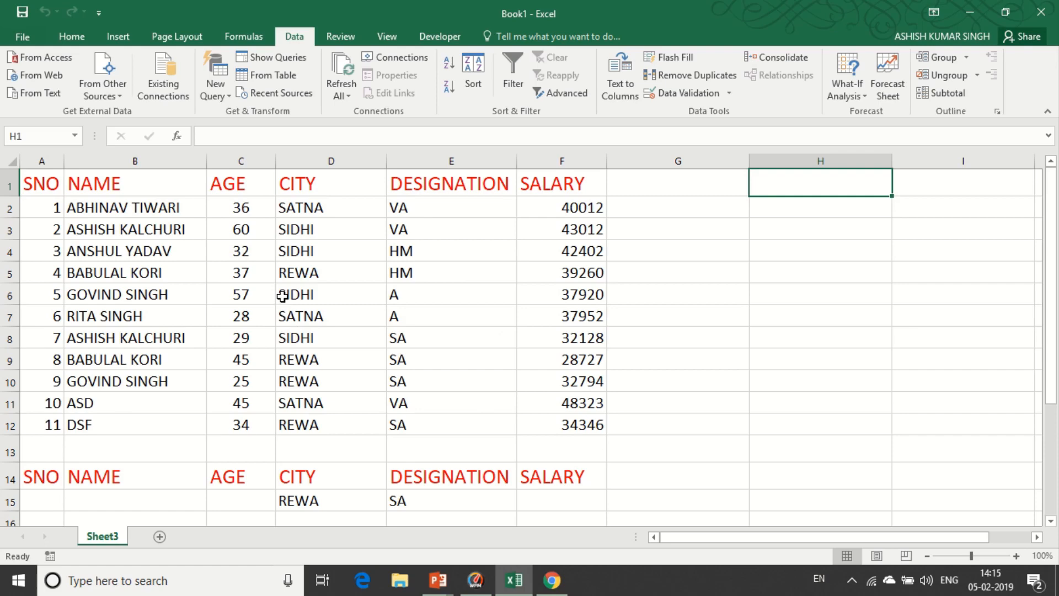
scroll(282, 297, down, 2)
scroll(276, 342, up, 1)
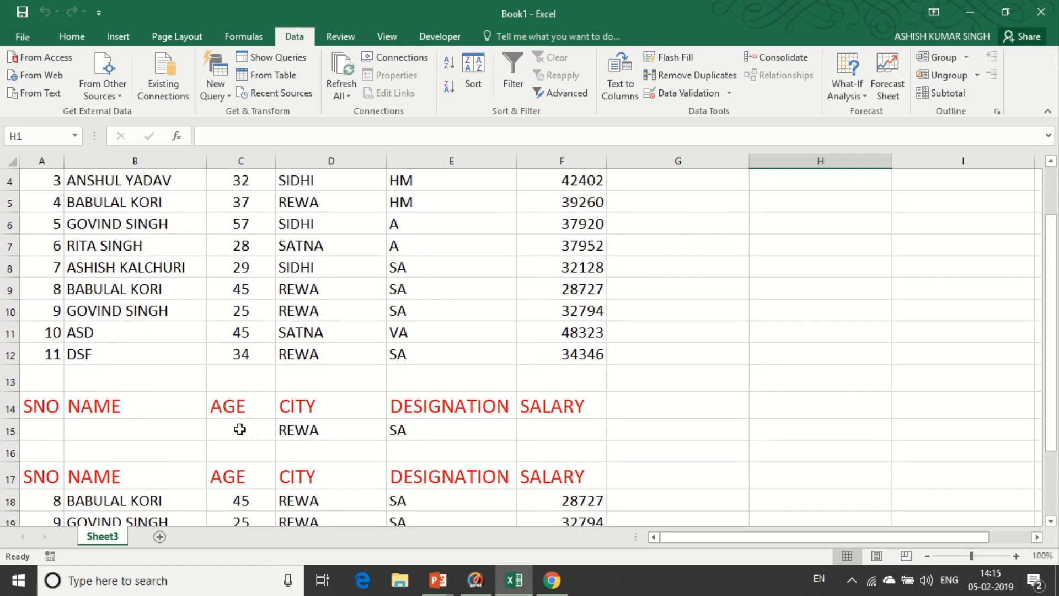
click(315, 432)
key(Delete)
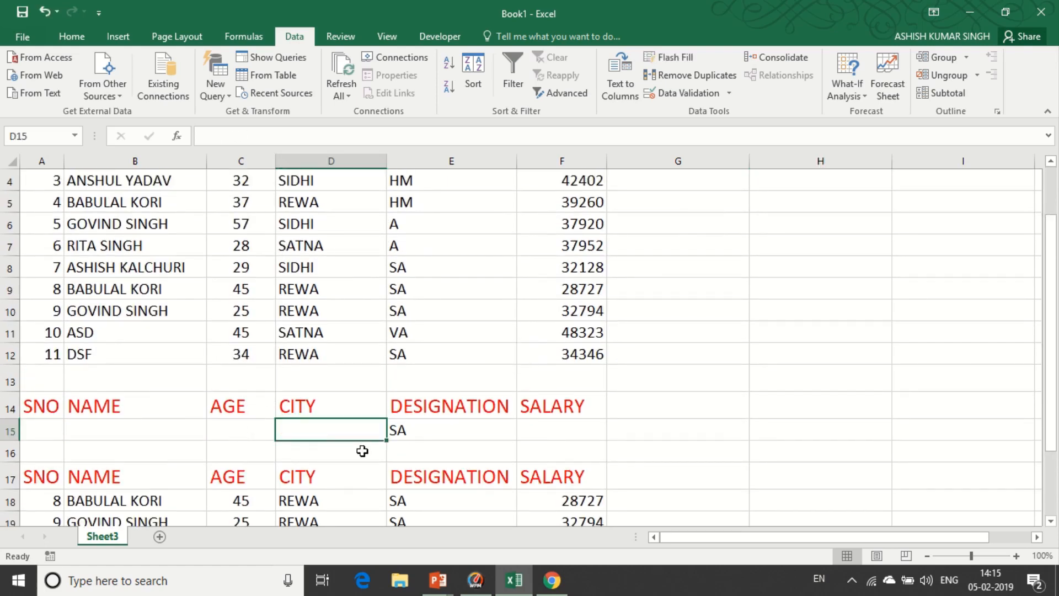
Enter the criterion =">40" under the AGE header of the criteria block in C15
click(234, 434)
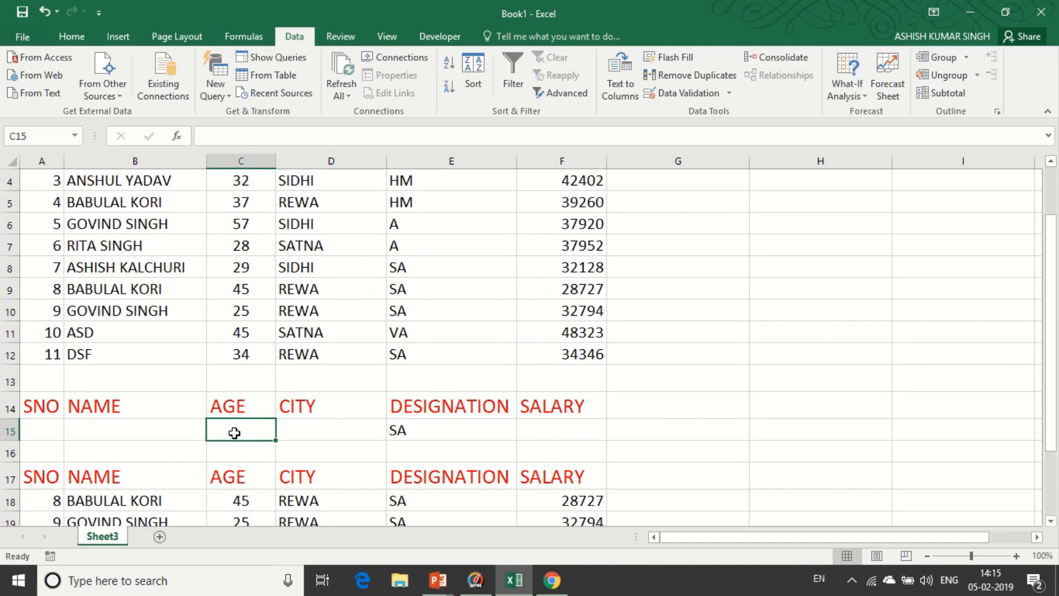
text(=")
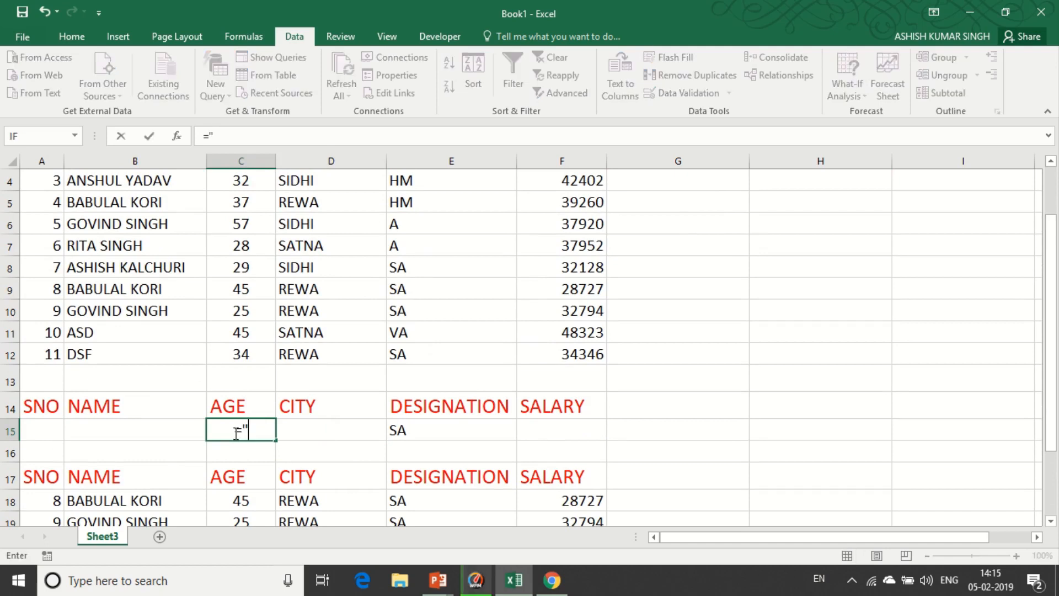
text(>40)
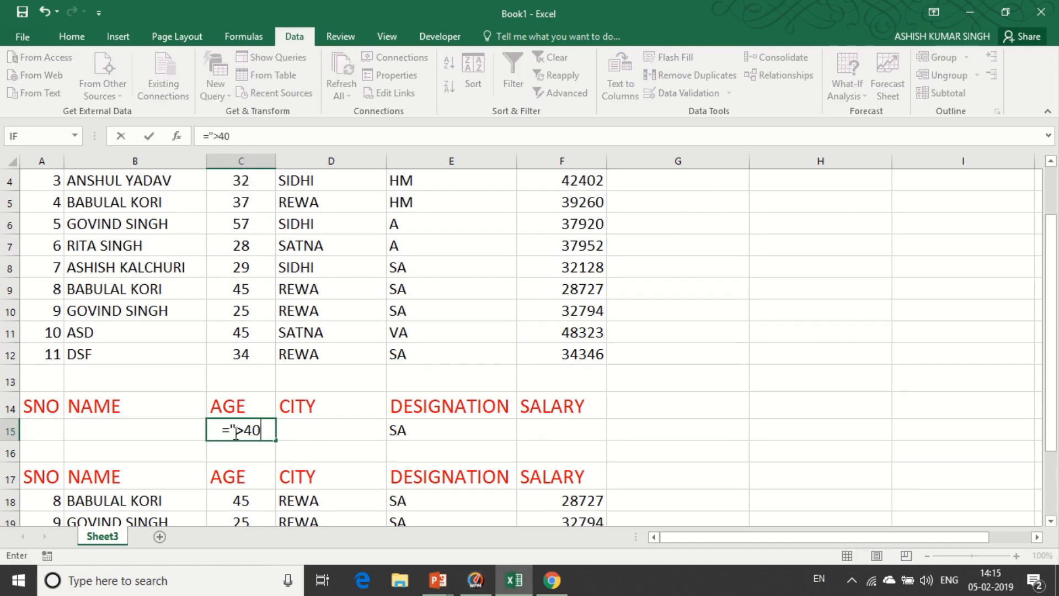
text(")
click(426, 430)
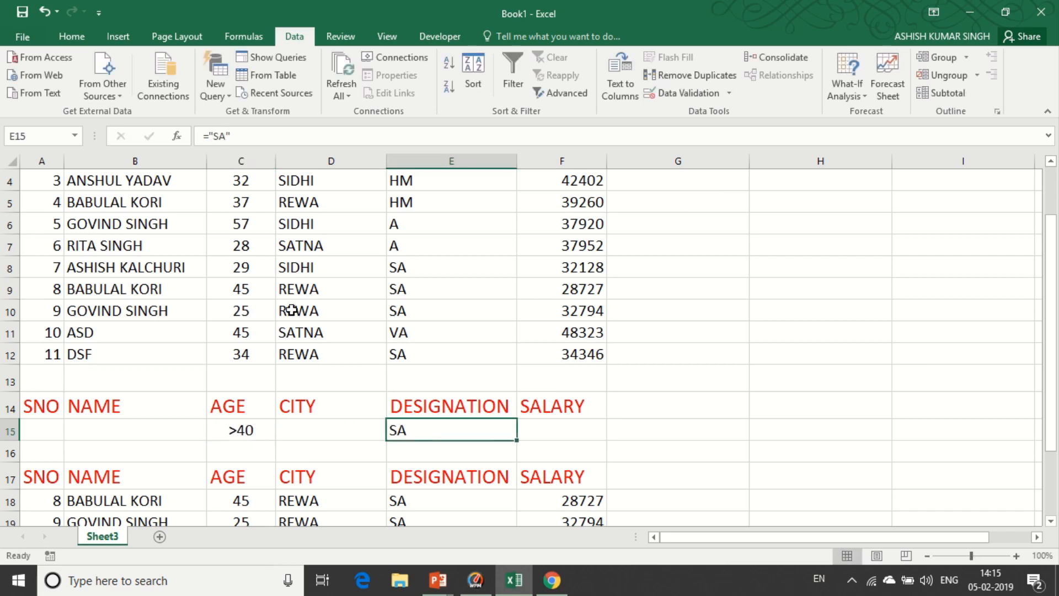
Start a new advanced filter on the employee table and reselect A14:F15 as its criteria range
scroll(285, 295, down, 1)
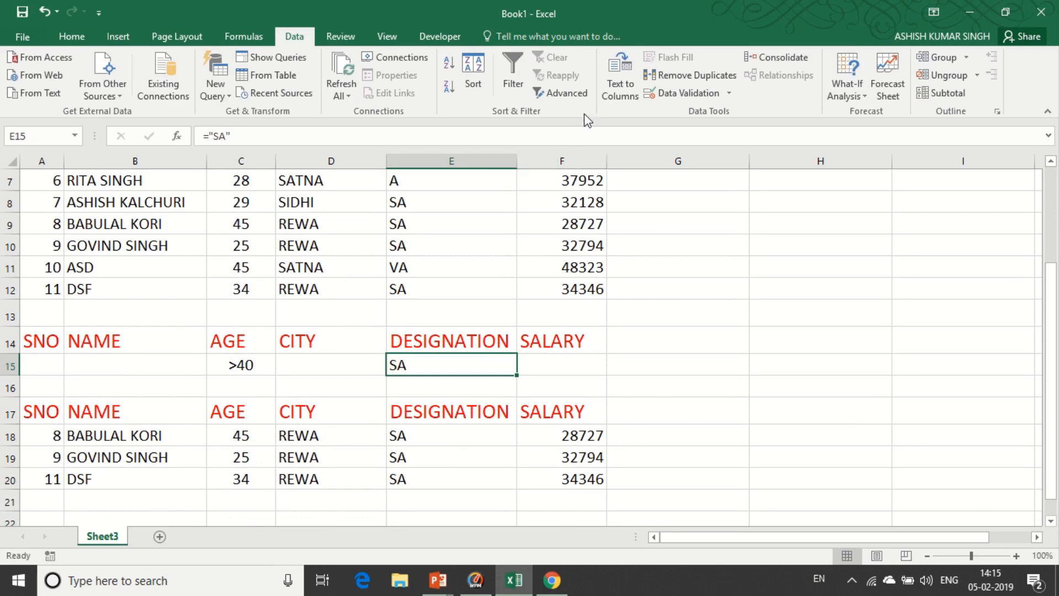
click(563, 92)
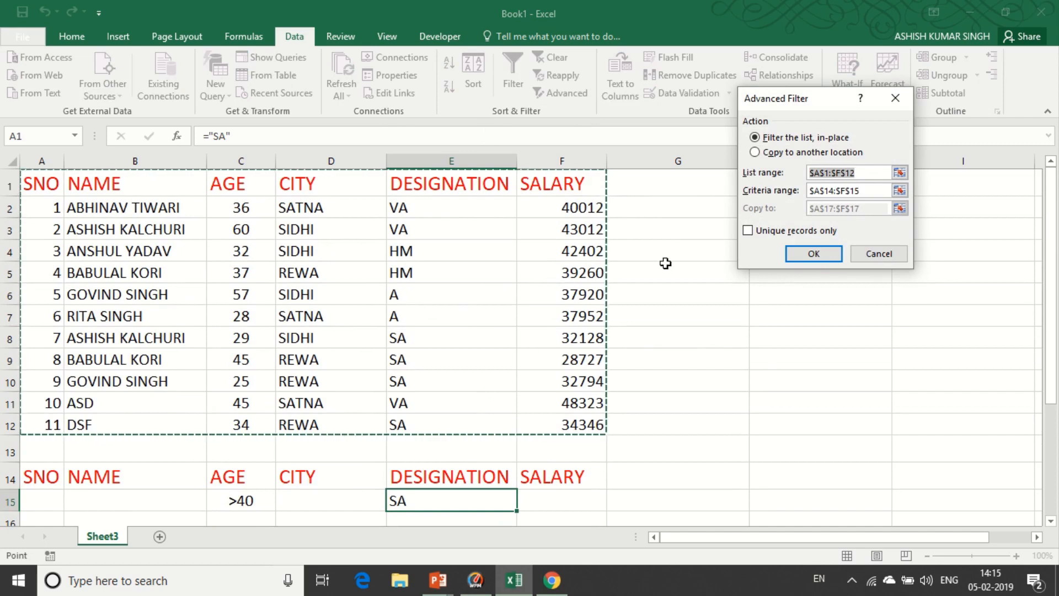
click(870, 190)
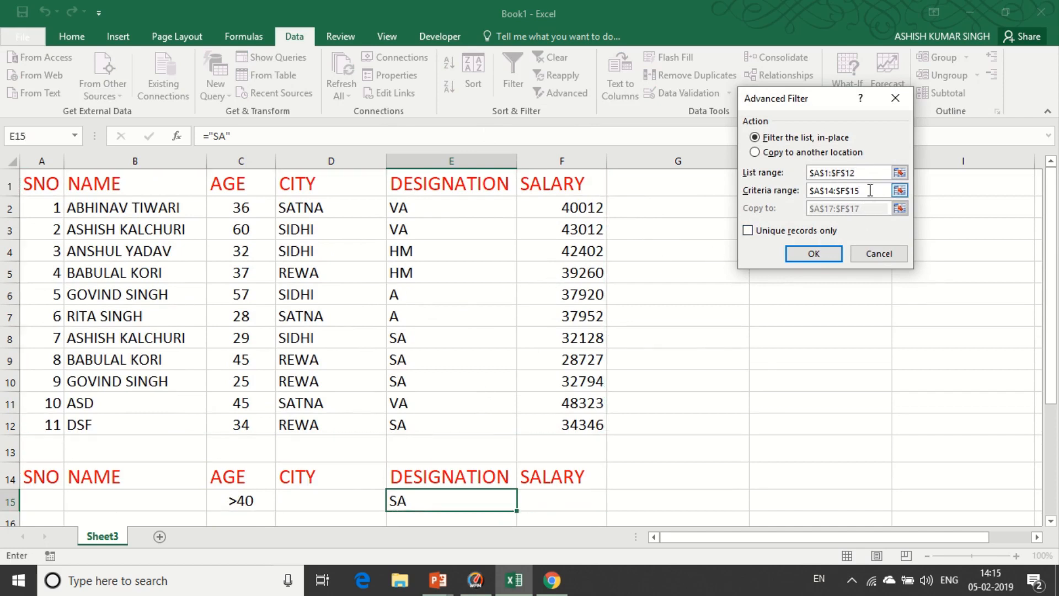
key(BackSpace)
key(BackSpace)
key(BackSpace)
key(BackSpace)
key(BackSpace)
key(BackSpace)
key(BackSpace)
drag(51, 476, 538, 495)
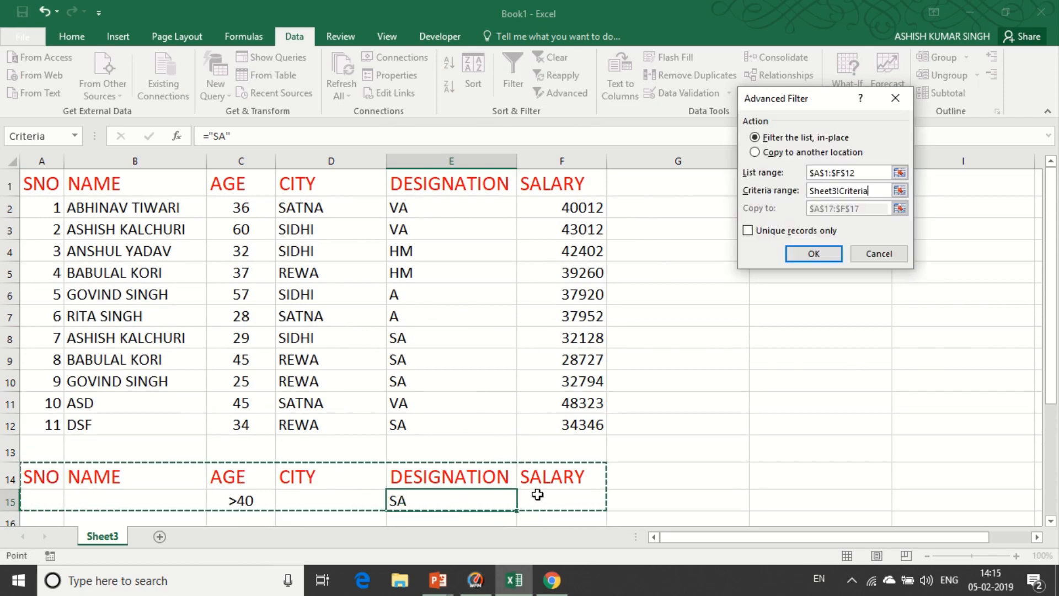
Set the advanced filter to copy its results to another location starting at A23, run it, and compare the extract with the source table
click(756, 153)
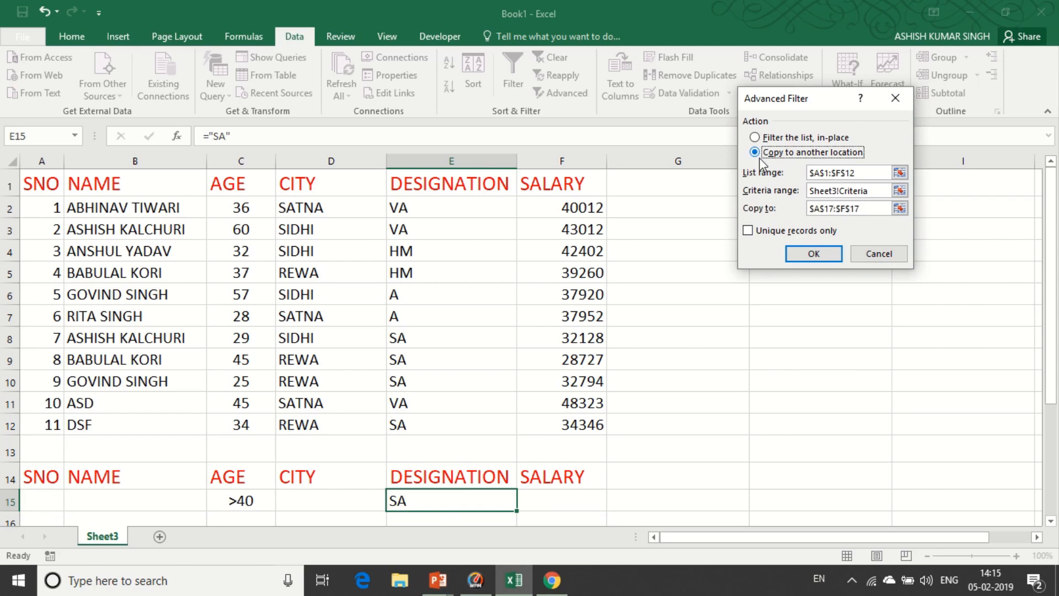
click(874, 214)
key(BackSpace)
key(BackSpace)
key(BackSpace)
key(BackSpace)
key(BackSpace)
key(BackSpace)
key(BackSpace)
key(BackSpace)
key(BackSpace)
key(BackSpace)
key(BackSpace)
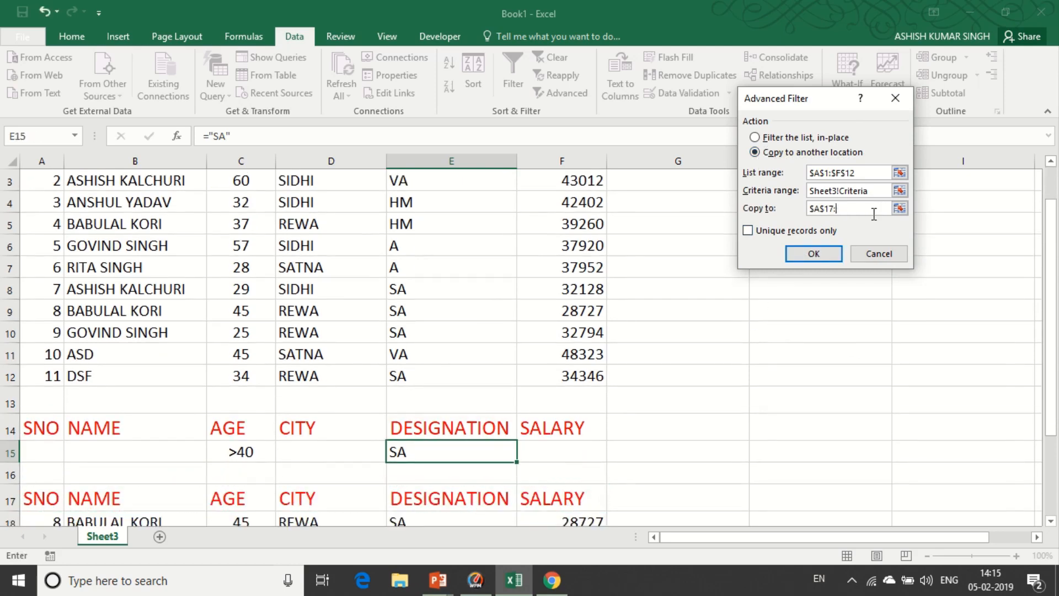
scroll(366, 348, down, 4)
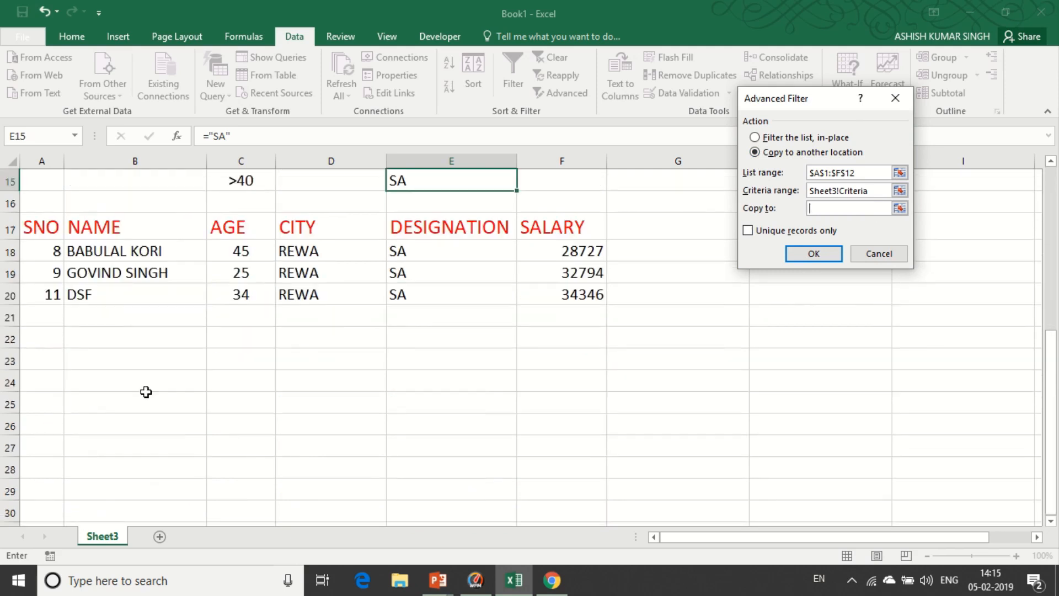
click(50, 366)
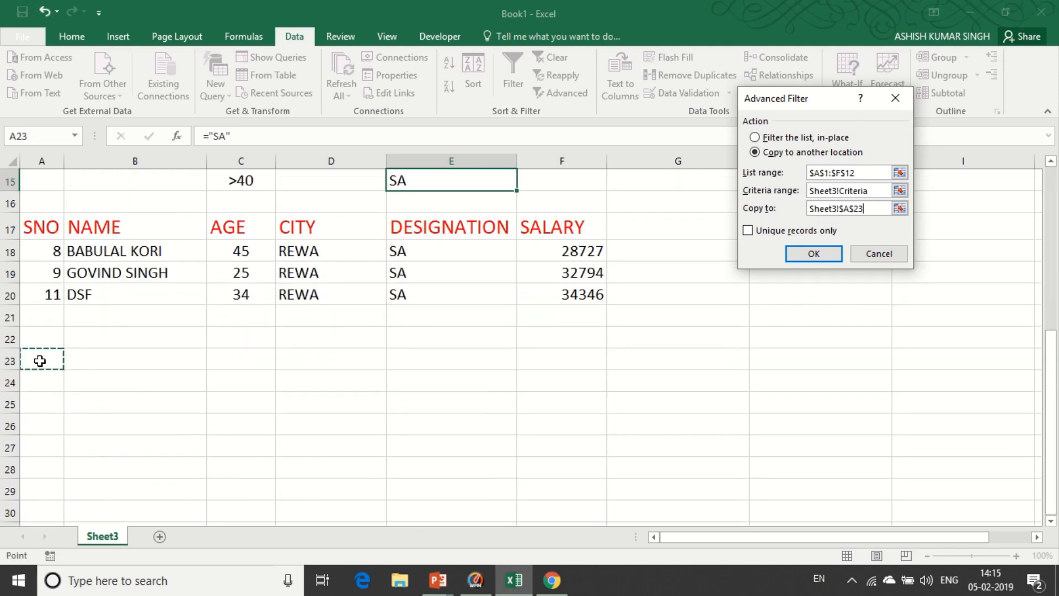
click(813, 254)
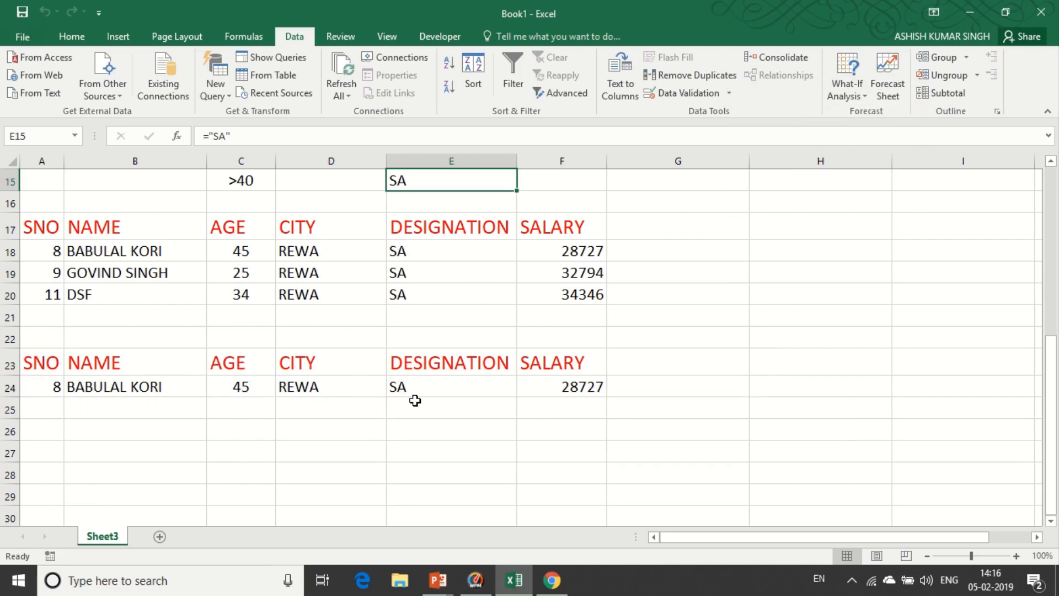
scroll(357, 408, up, 5)
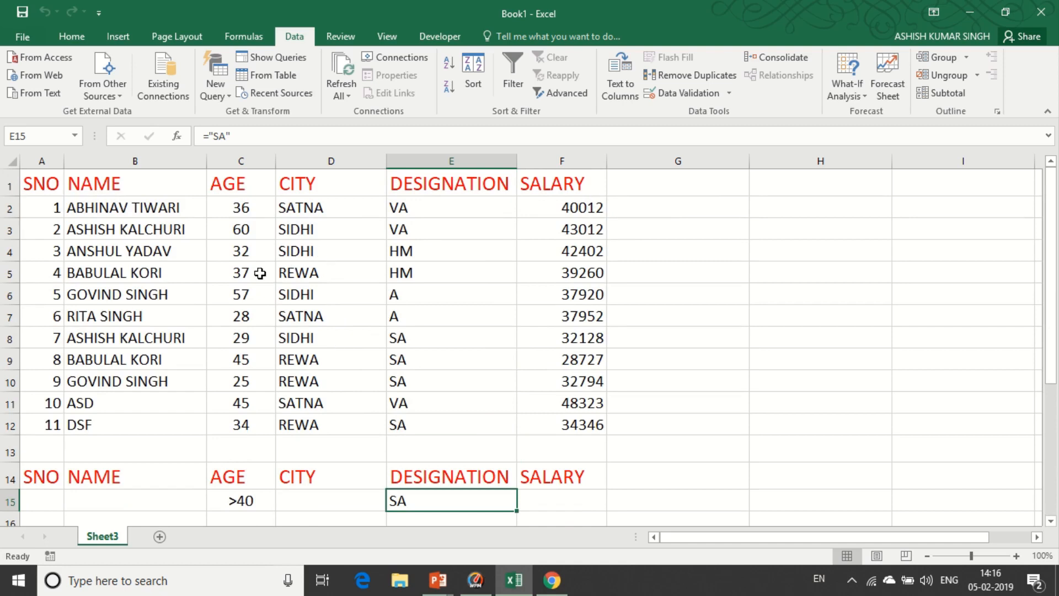
scroll(330, 286, down, 2)
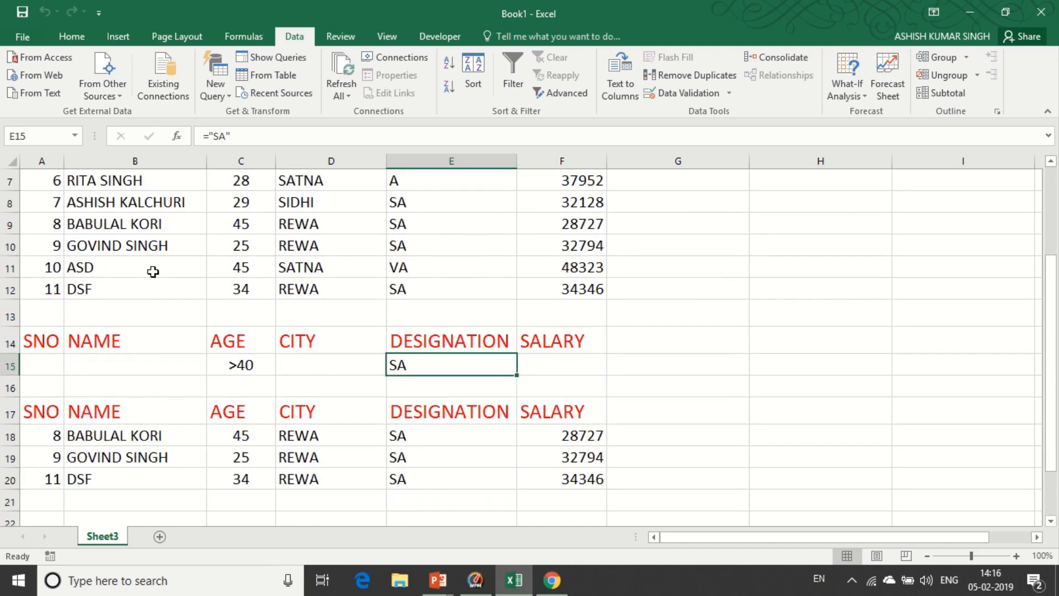